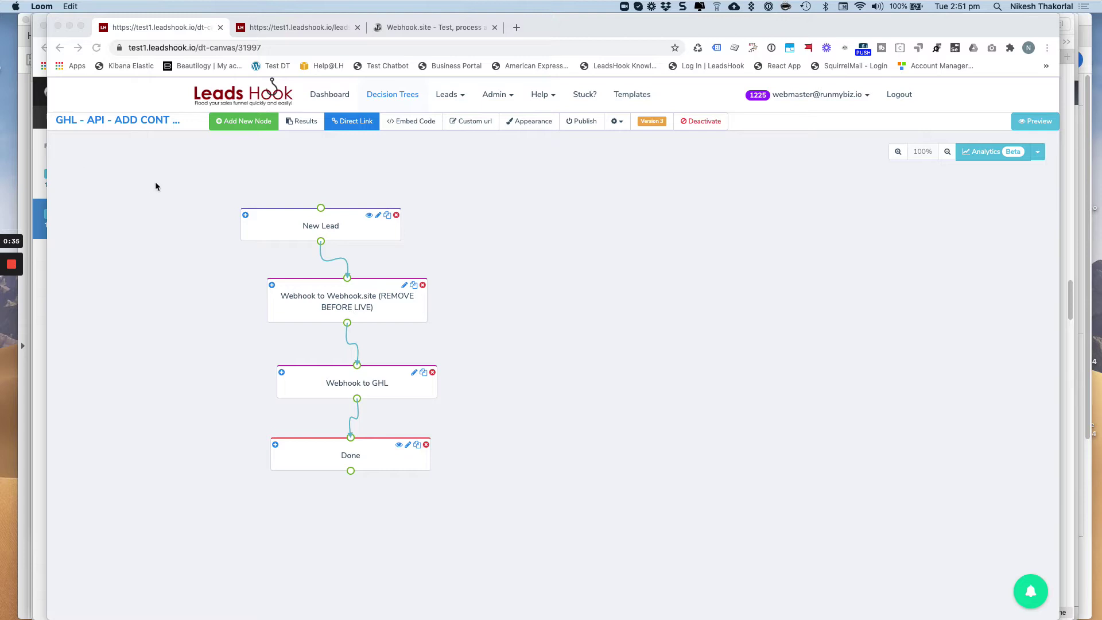
Drag the New Lead node up and to the left on the decision tree canvas
click(267, 230)
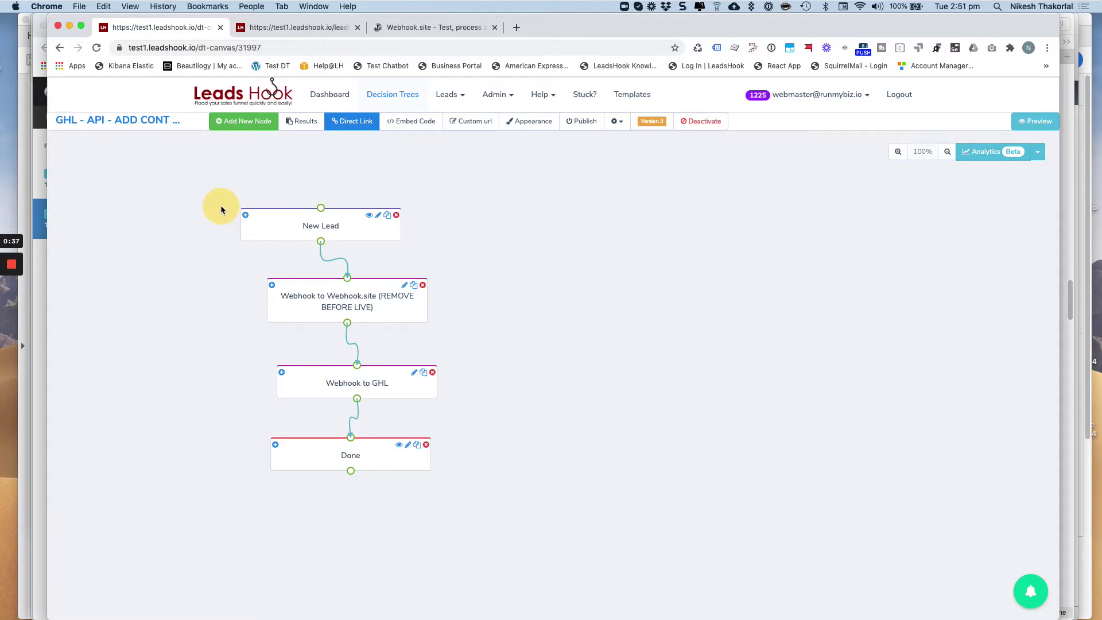
drag(267, 225, 223, 206)
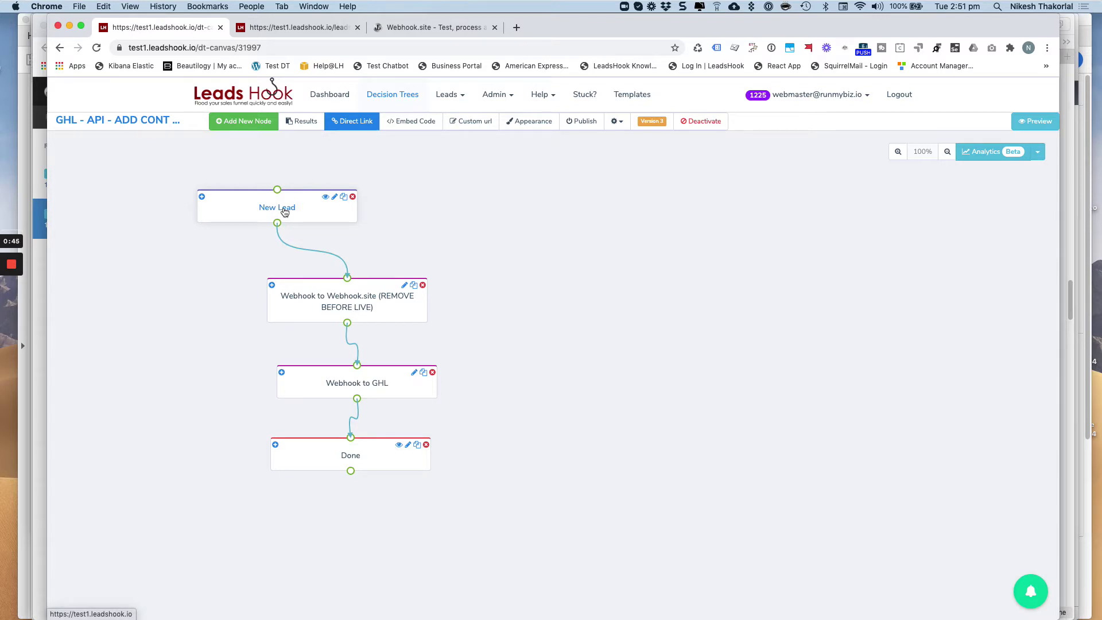
Open the Go High Level article and highlight the sample phone number without the plus
mouse_move(11, 277)
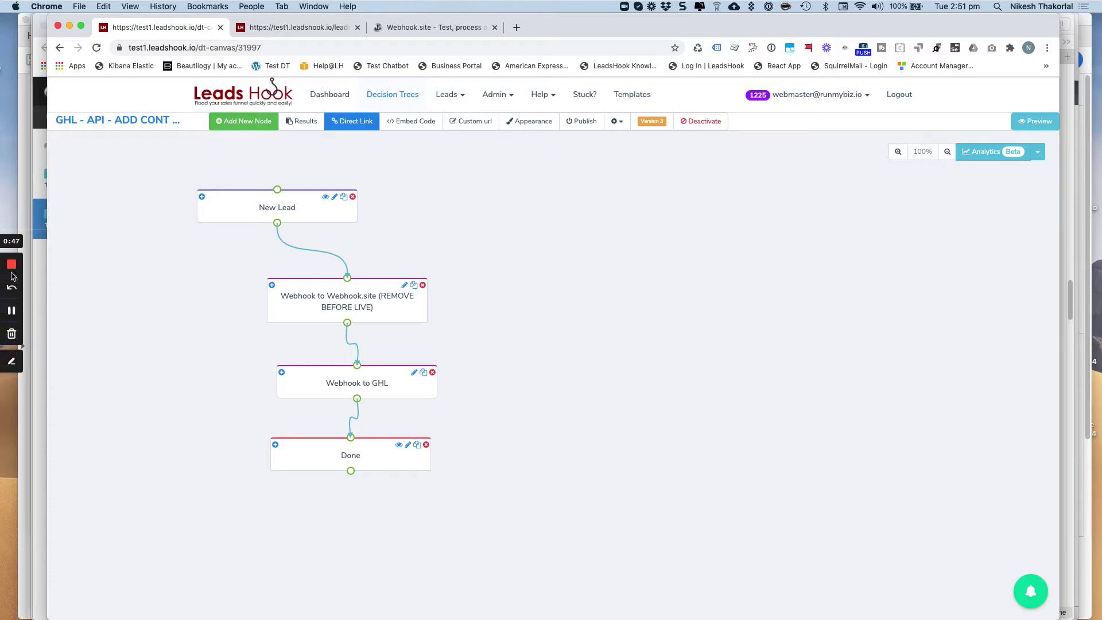
click(11, 311)
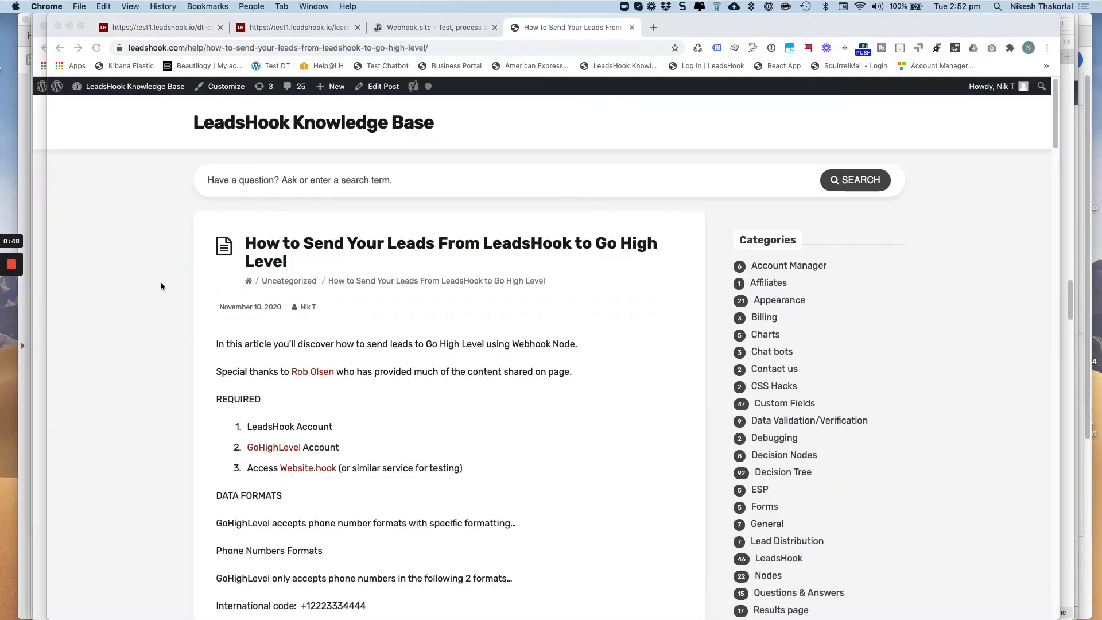
scroll(605, 387, down, 5)
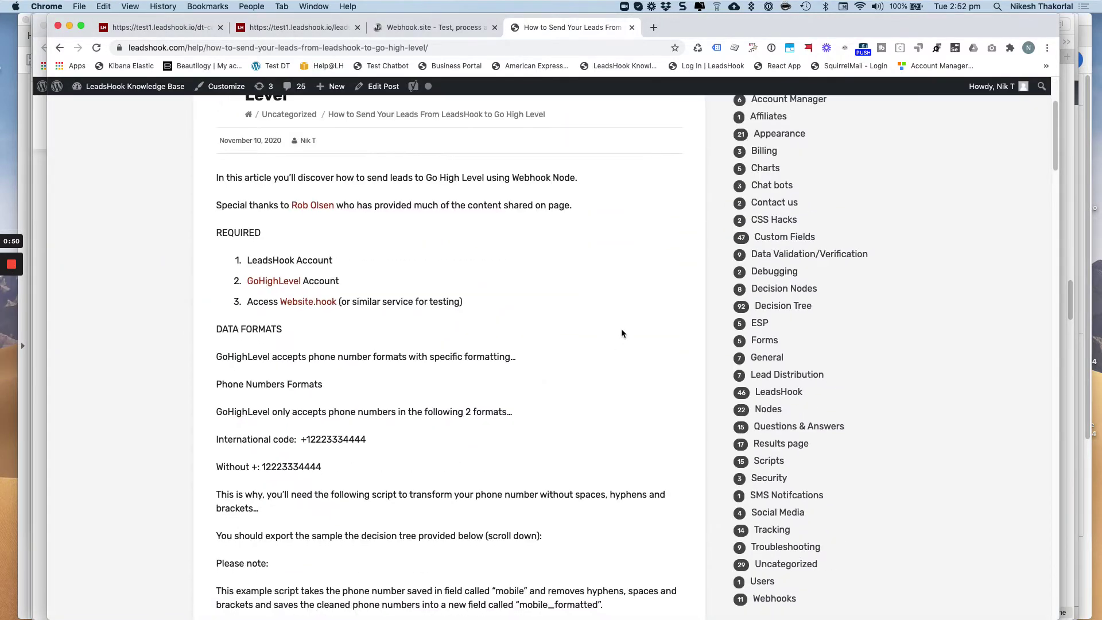
scroll(622, 333, down, 3)
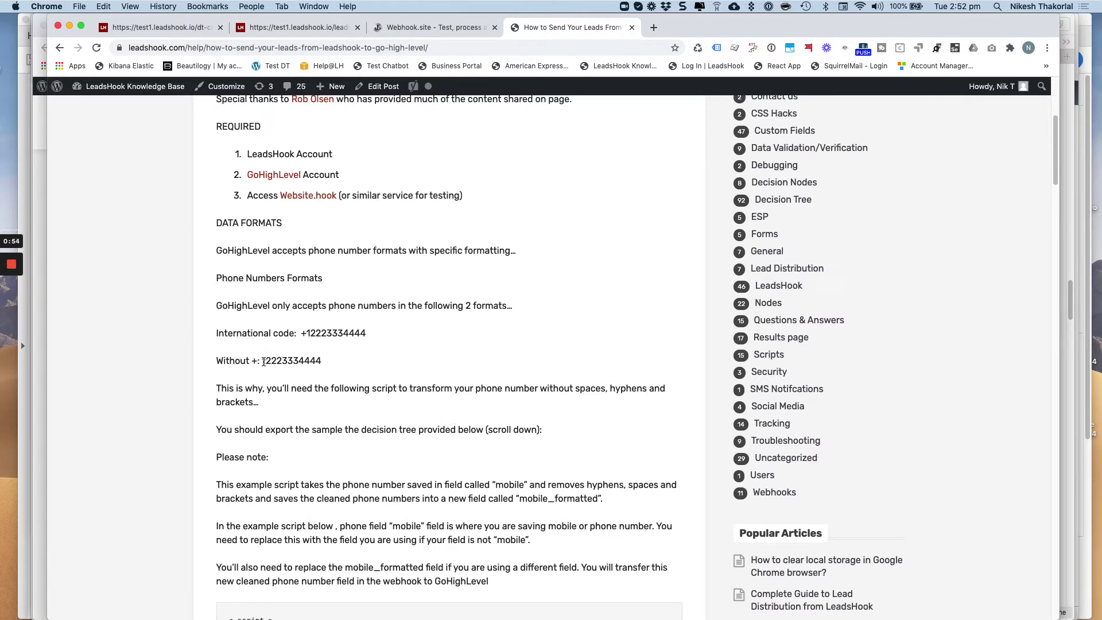
drag(263, 362, 344, 363)
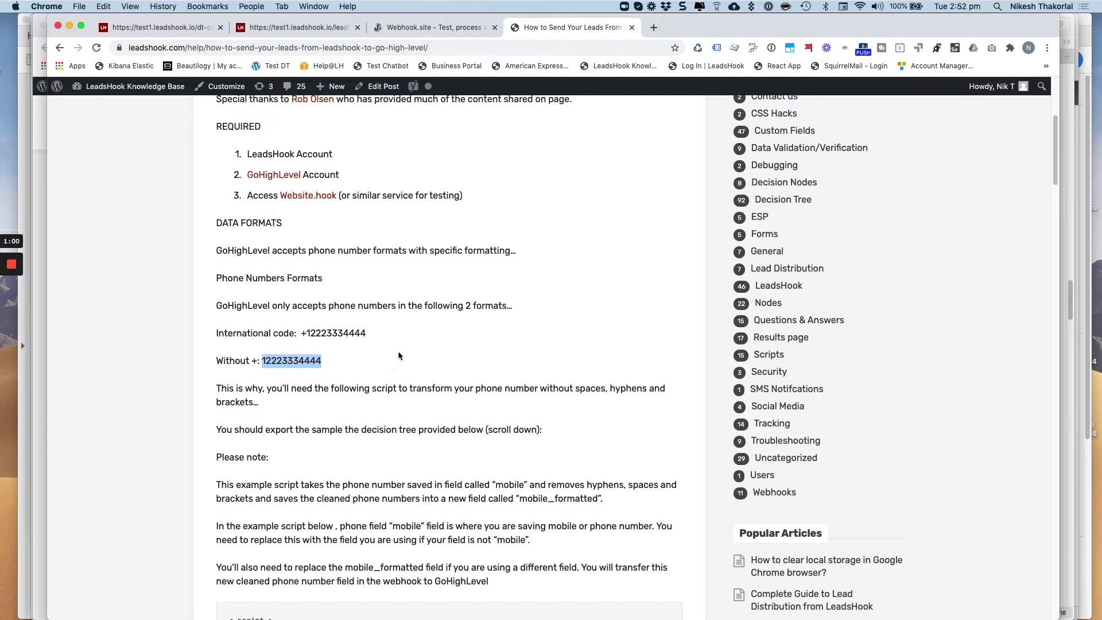
Highlight the {mobile} placeholder, then select the entire phone-formatting script
scroll(424, 299, down, 5)
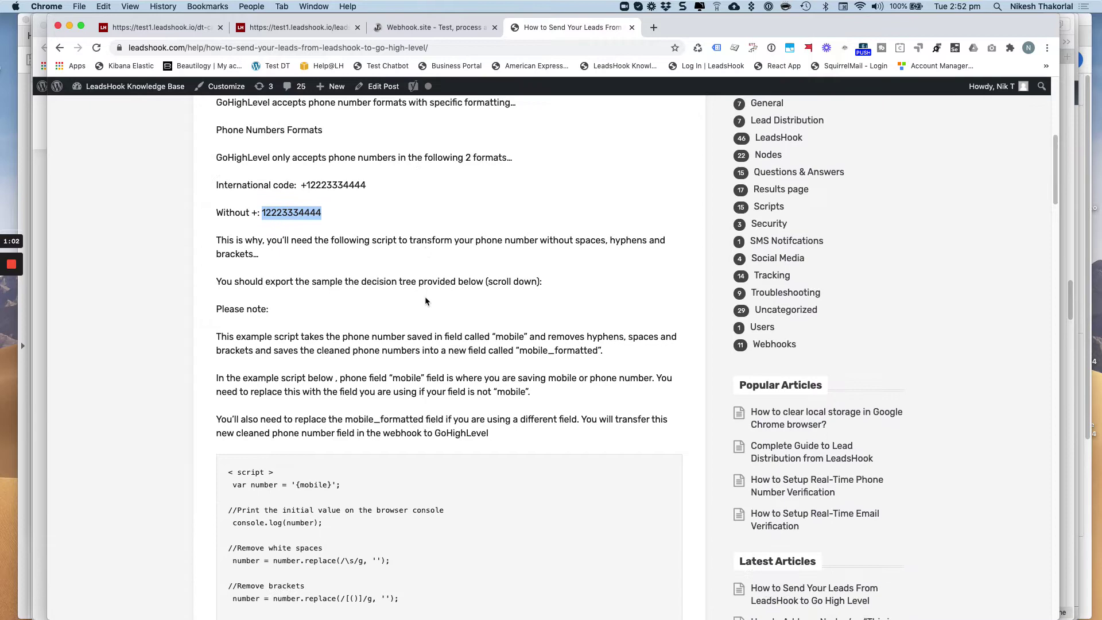
scroll(473, 288, down, 8)
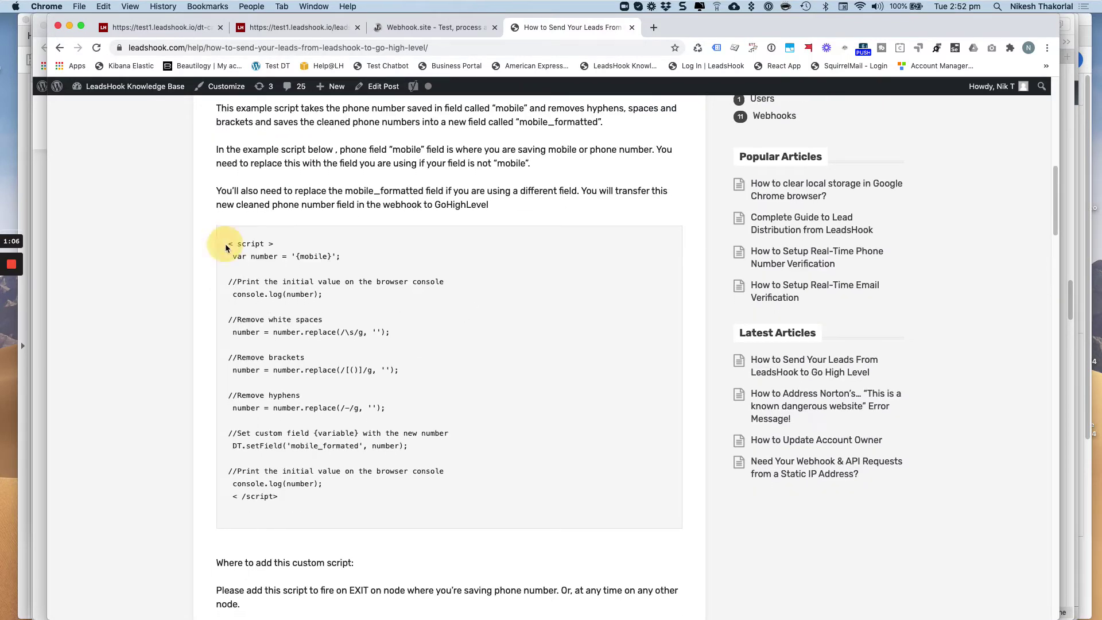
drag(299, 257, 333, 257)
drag(238, 281, 442, 439)
scroll(442, 442, up, 5)
scroll(443, 444, up, 4)
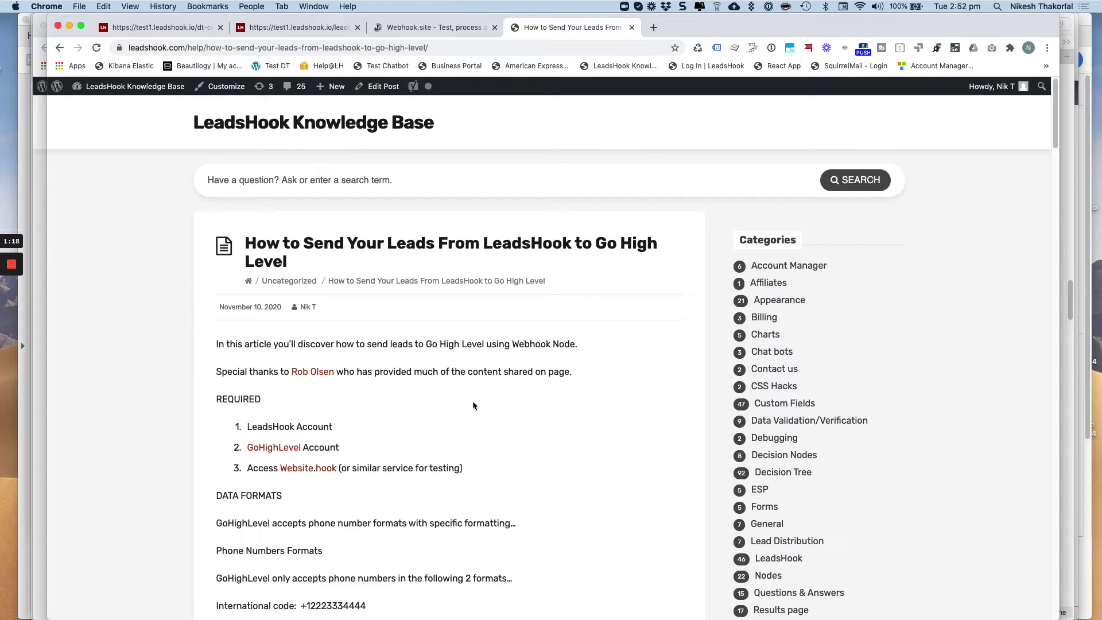
scroll(473, 406, down, 10)
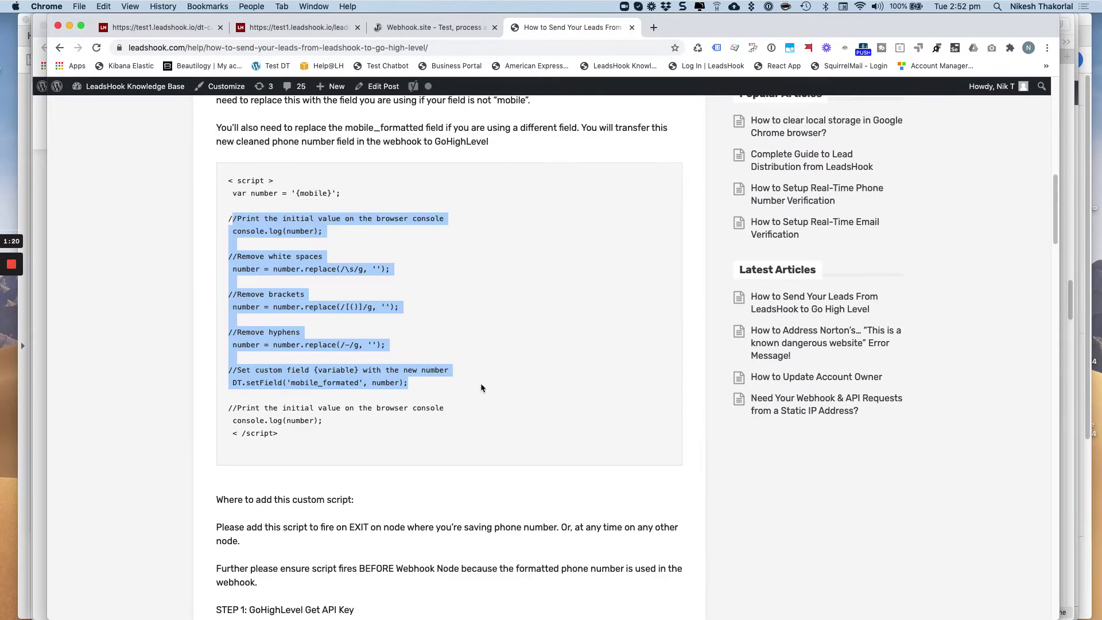
scroll(481, 388, up, 1)
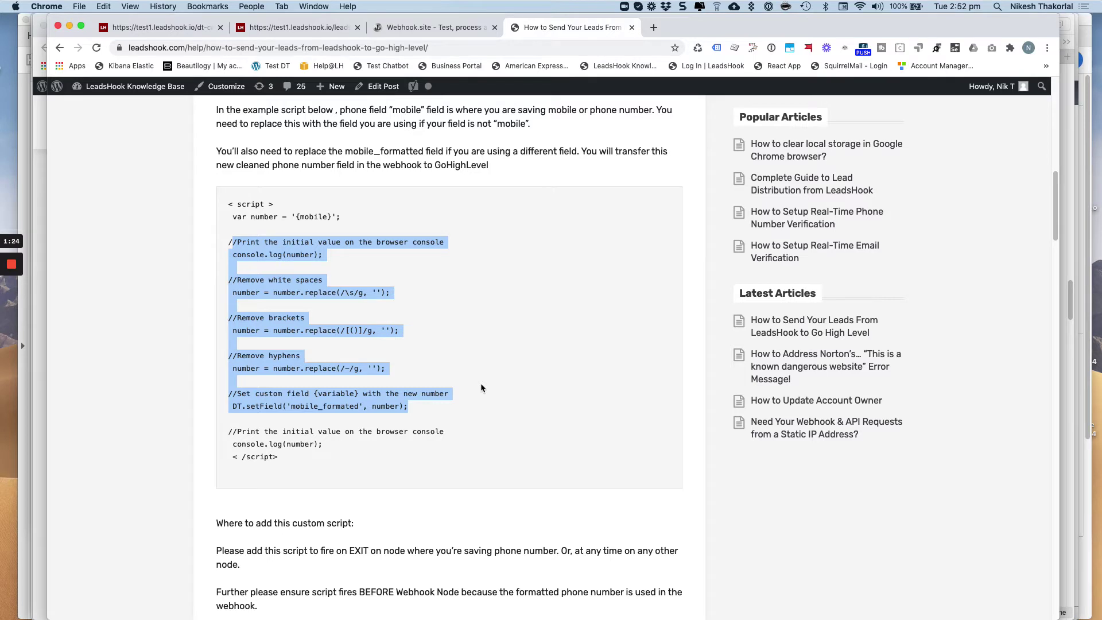
click(356, 439)
drag(228, 206, 228, 431)
click(329, 454)
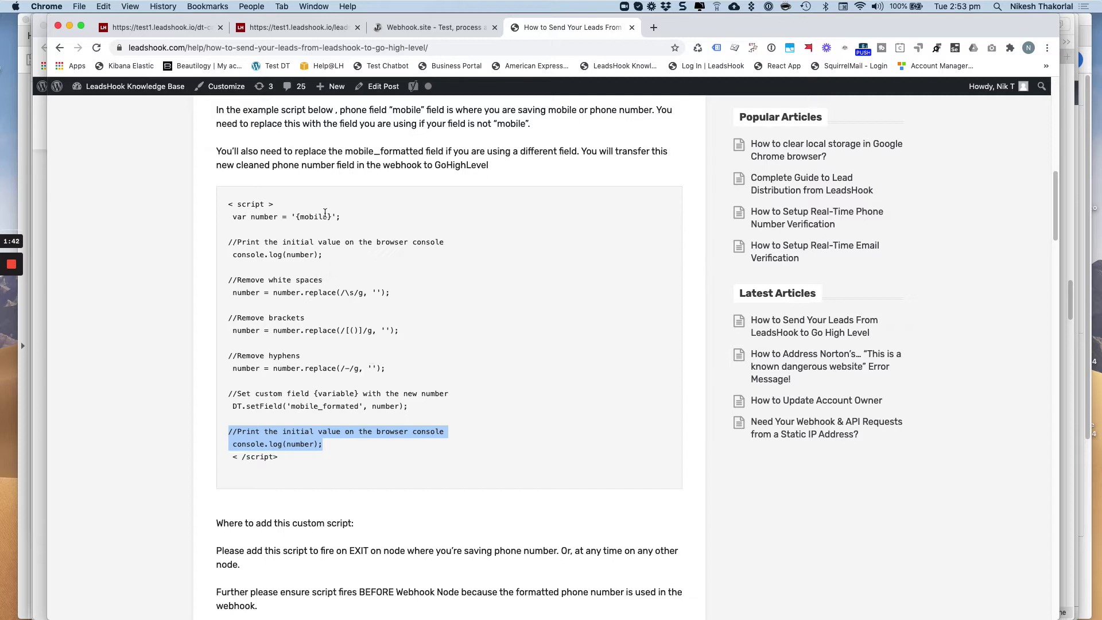
click(283, 446)
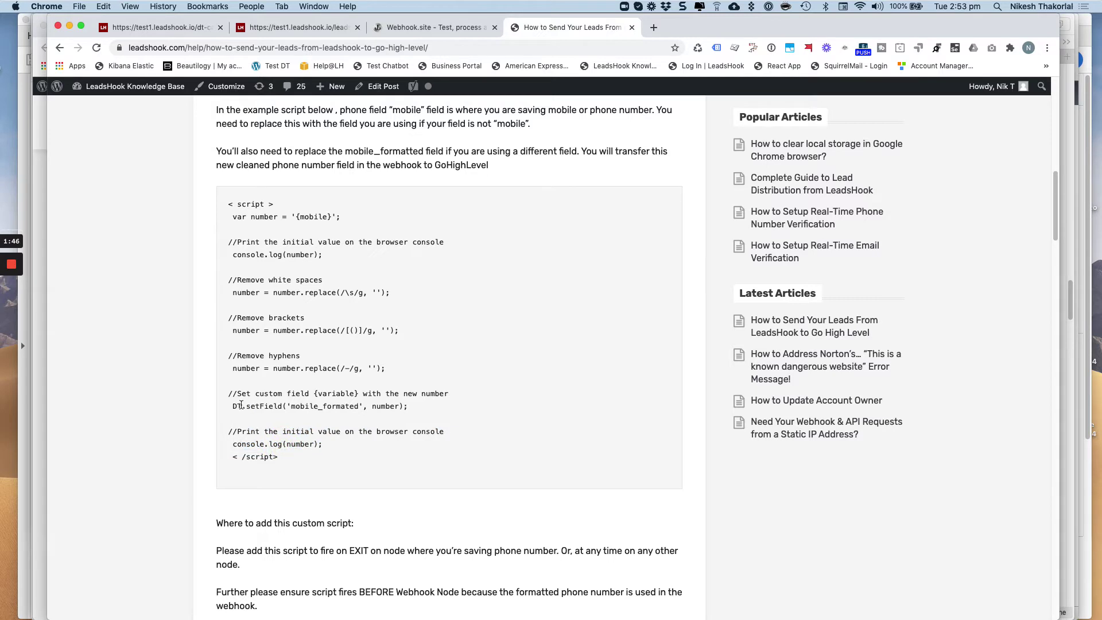
drag(234, 406, 418, 405)
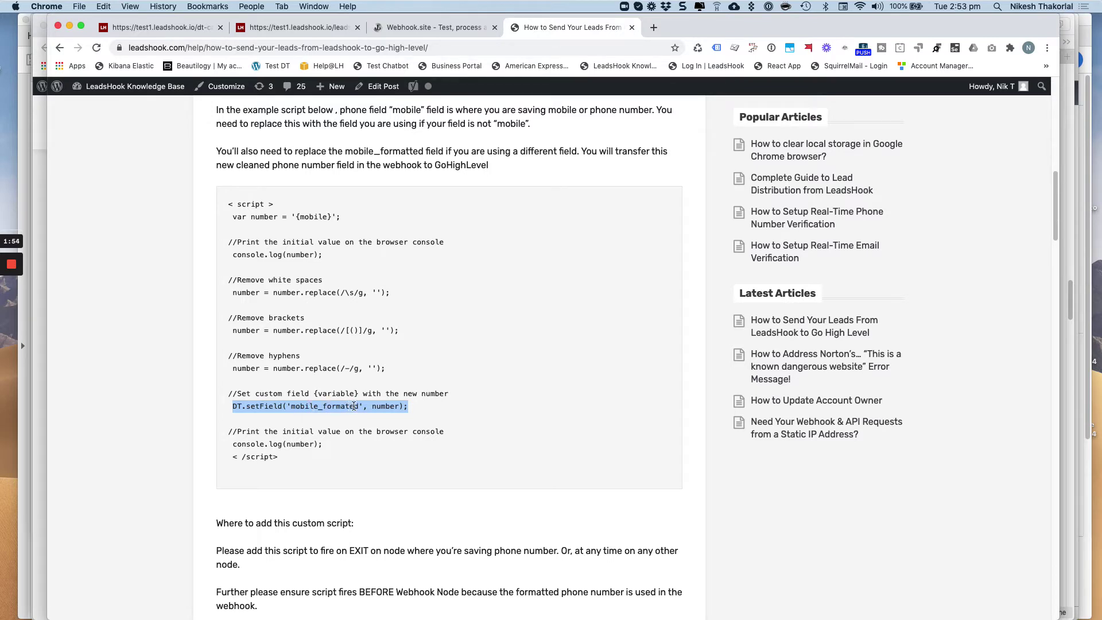
drag(358, 407, 290, 410)
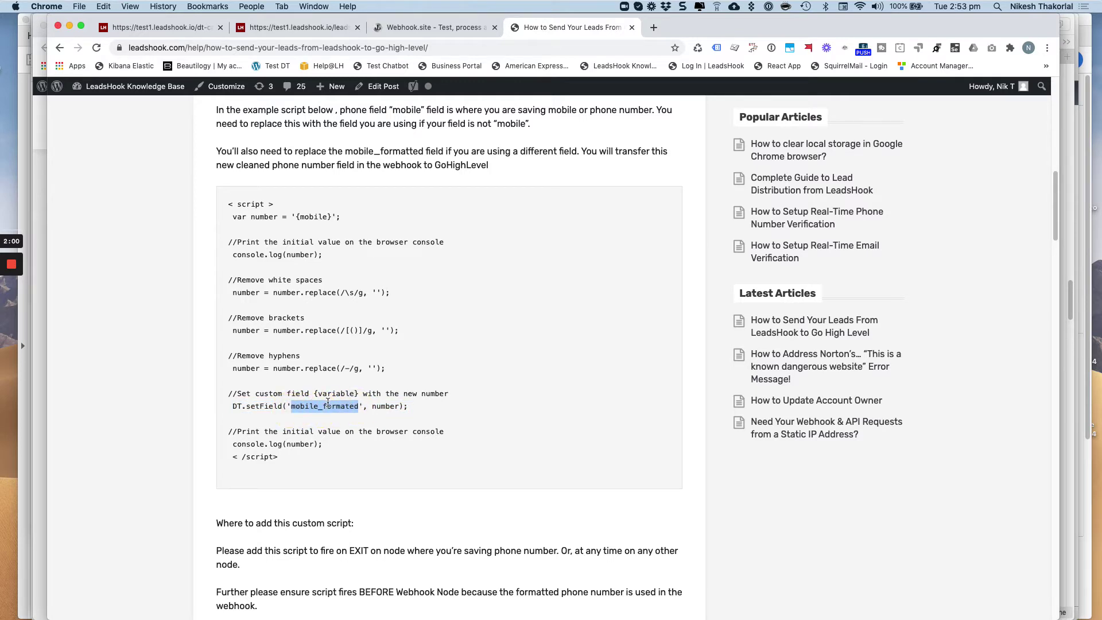
scroll(328, 404, down, 6)
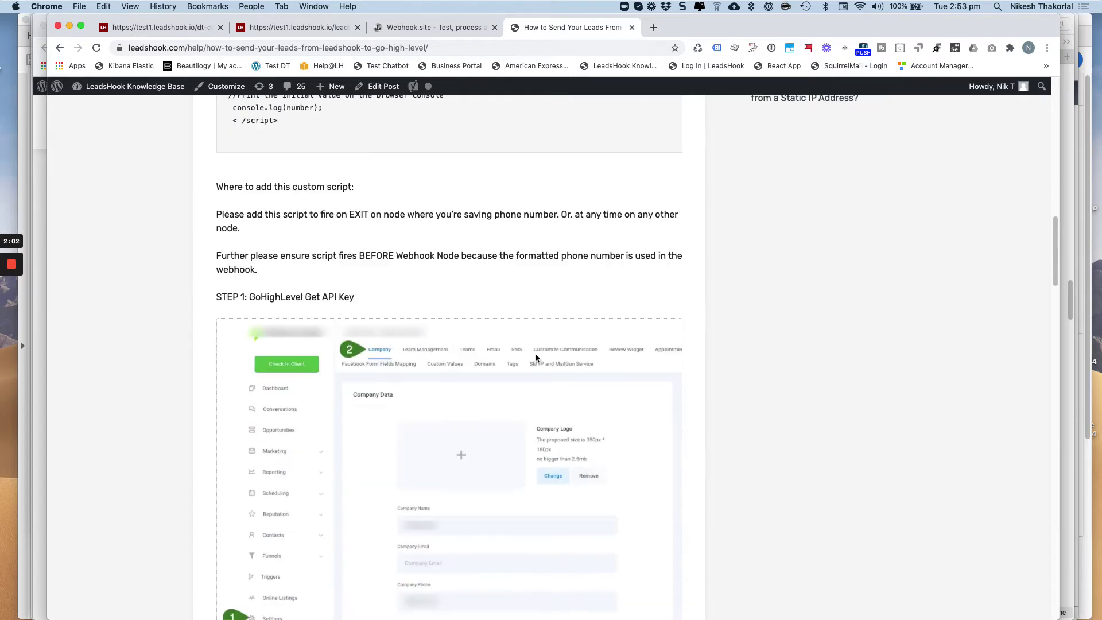
scroll(535, 353, down, 15)
scroll(472, 325, up, 3)
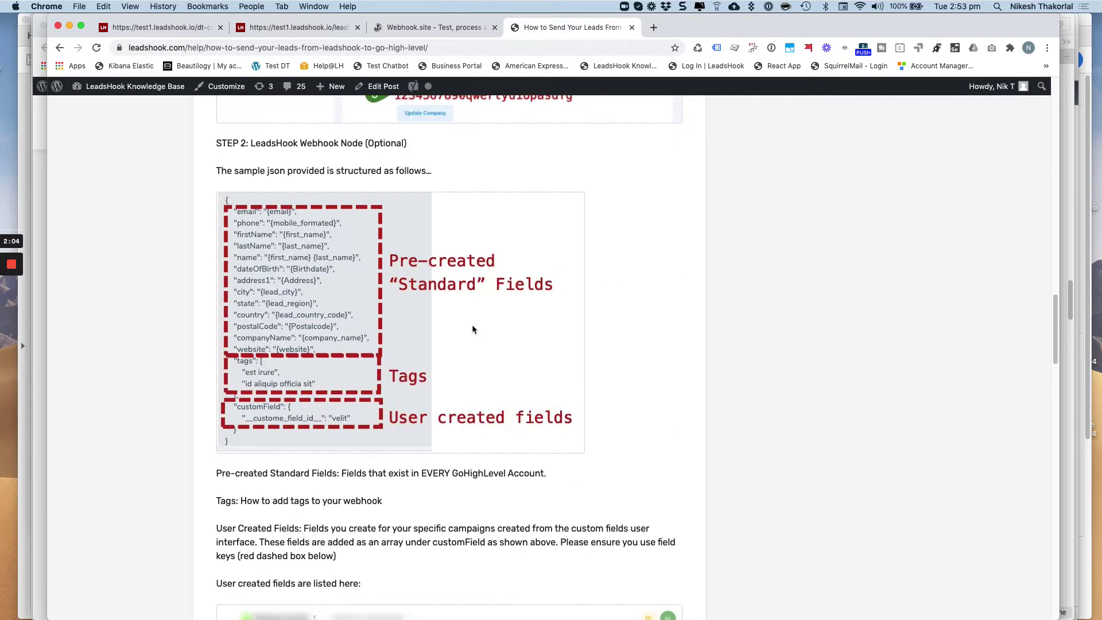
scroll(473, 327, down, 12)
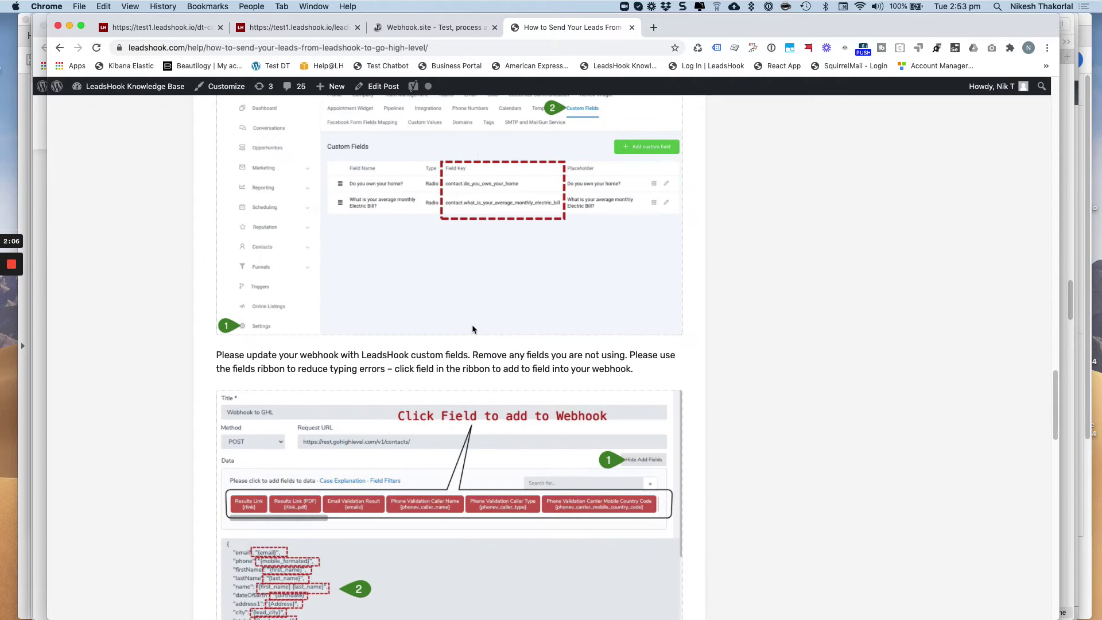
scroll(406, 330, up, 20)
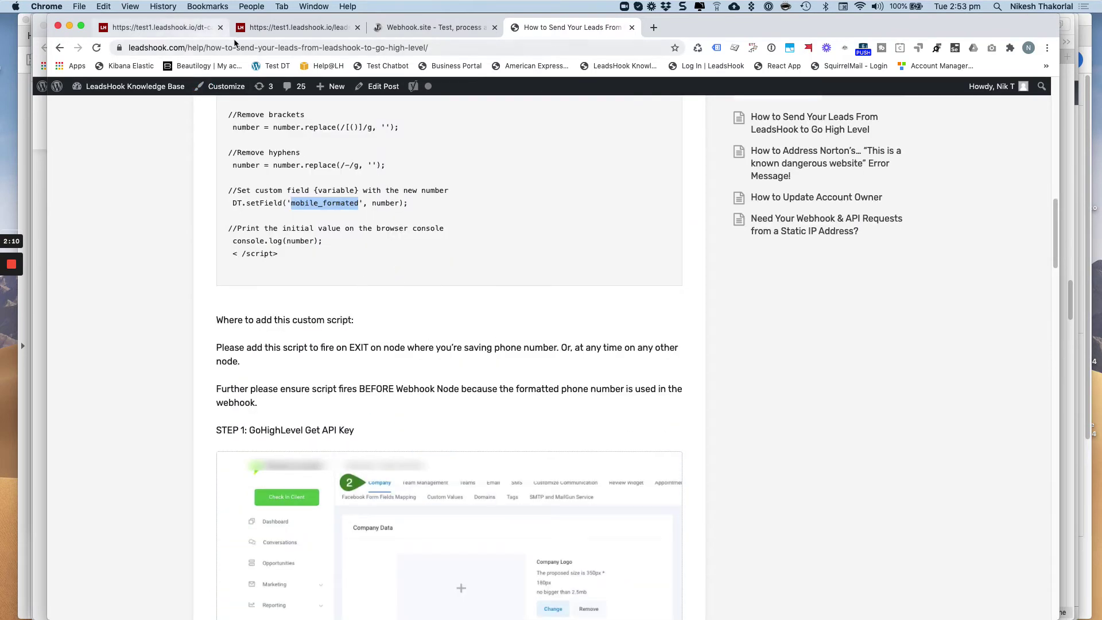
Review the New Lead node's Format Phone script code and close it unchanged
click(171, 29)
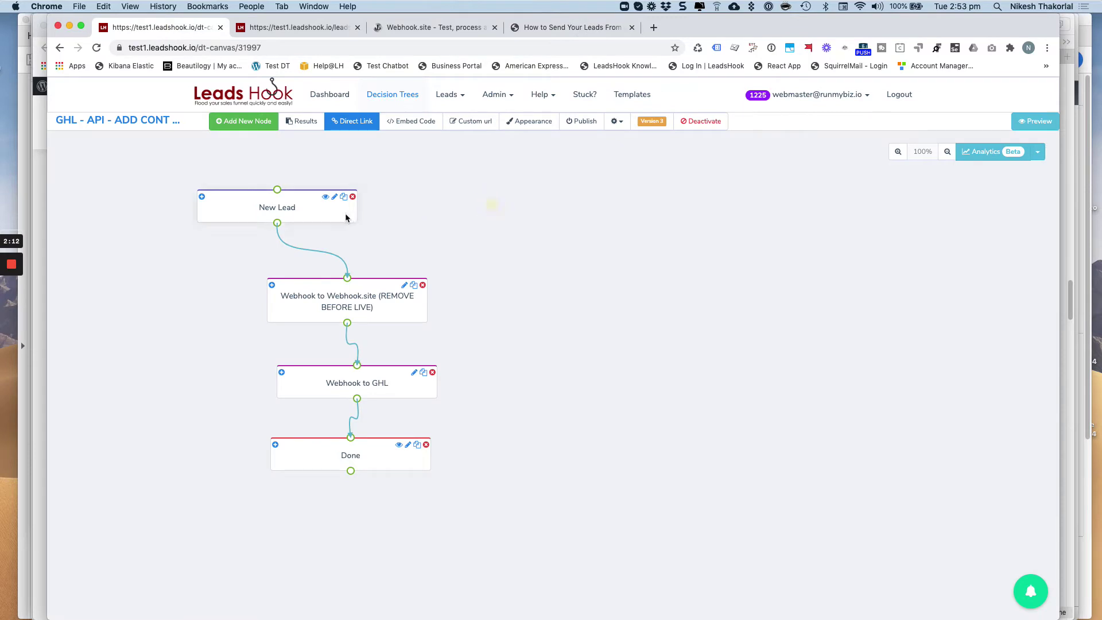
click(294, 210)
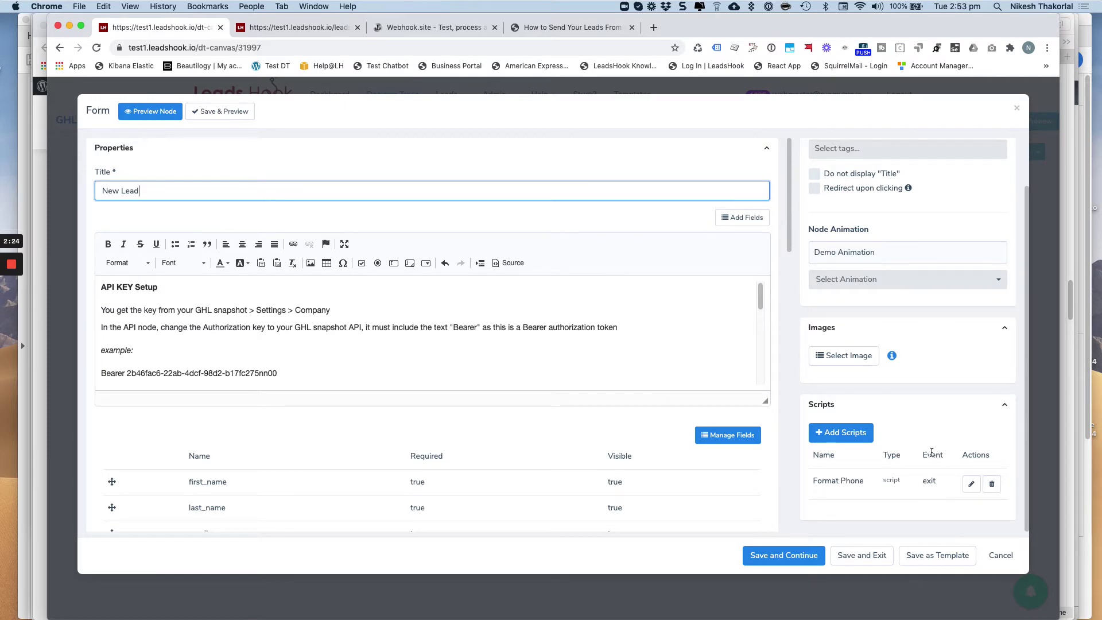
click(972, 484)
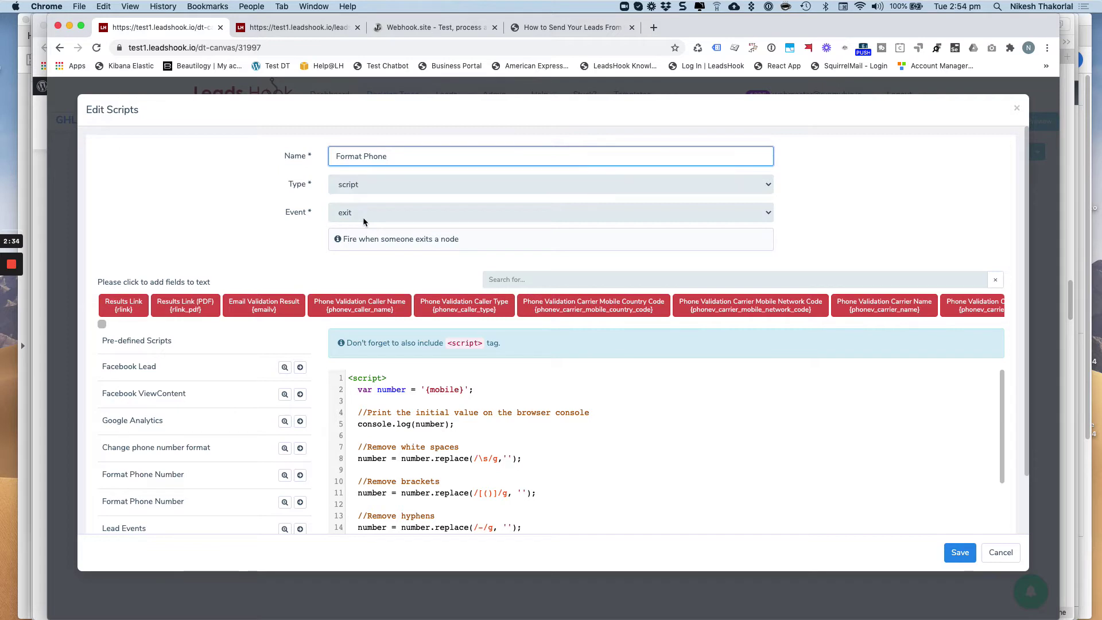
scroll(581, 421, down, 3)
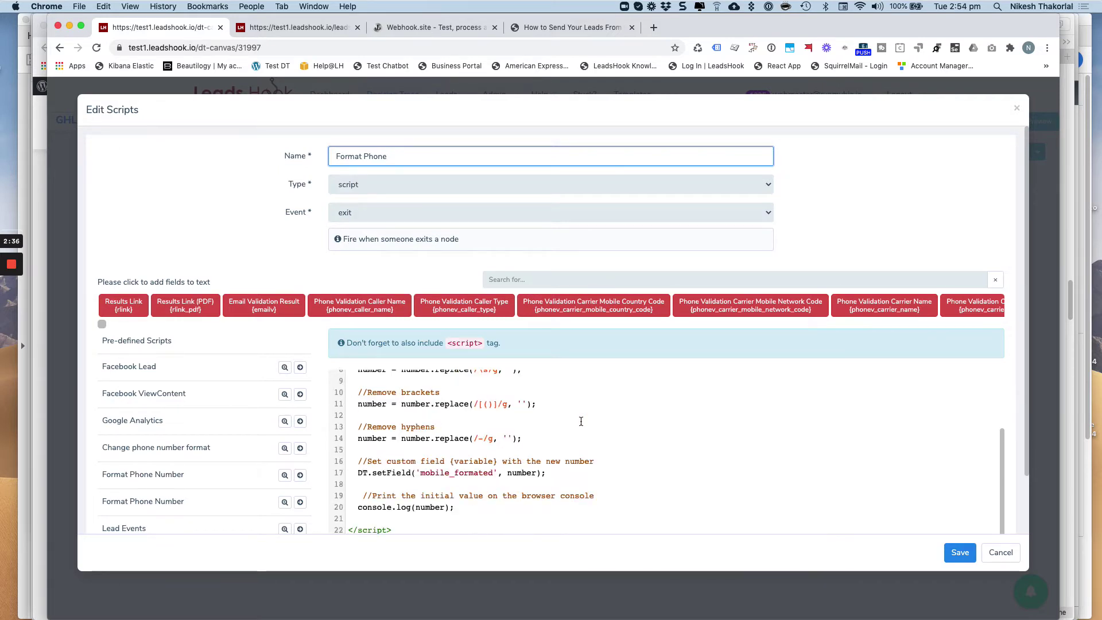
scroll(580, 425, up, 3)
scroll(577, 436, down, 3)
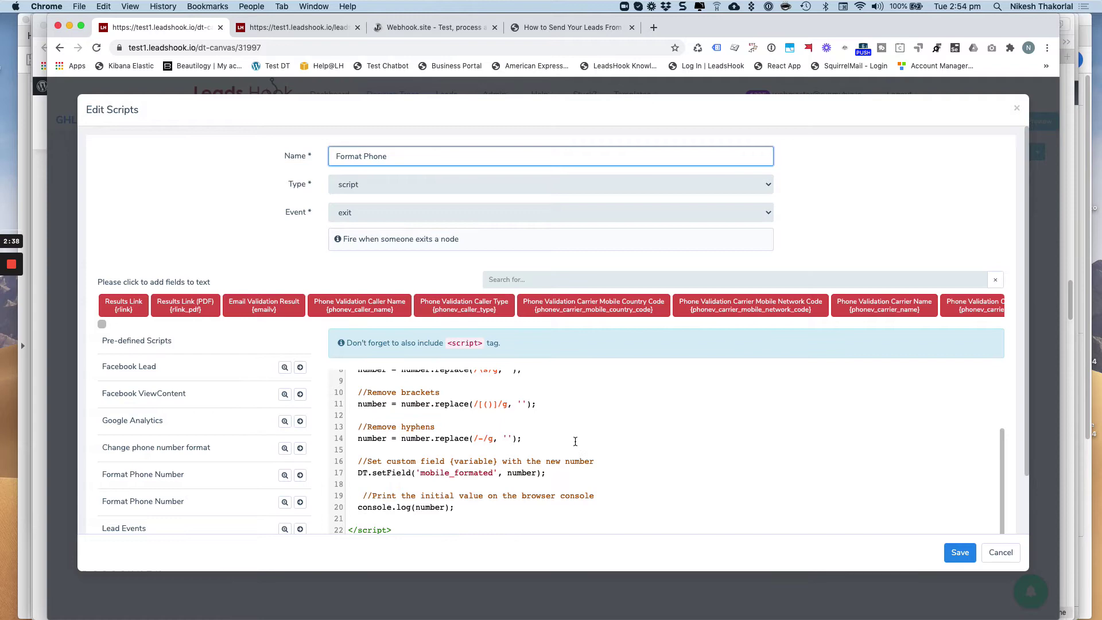
click(1012, 553)
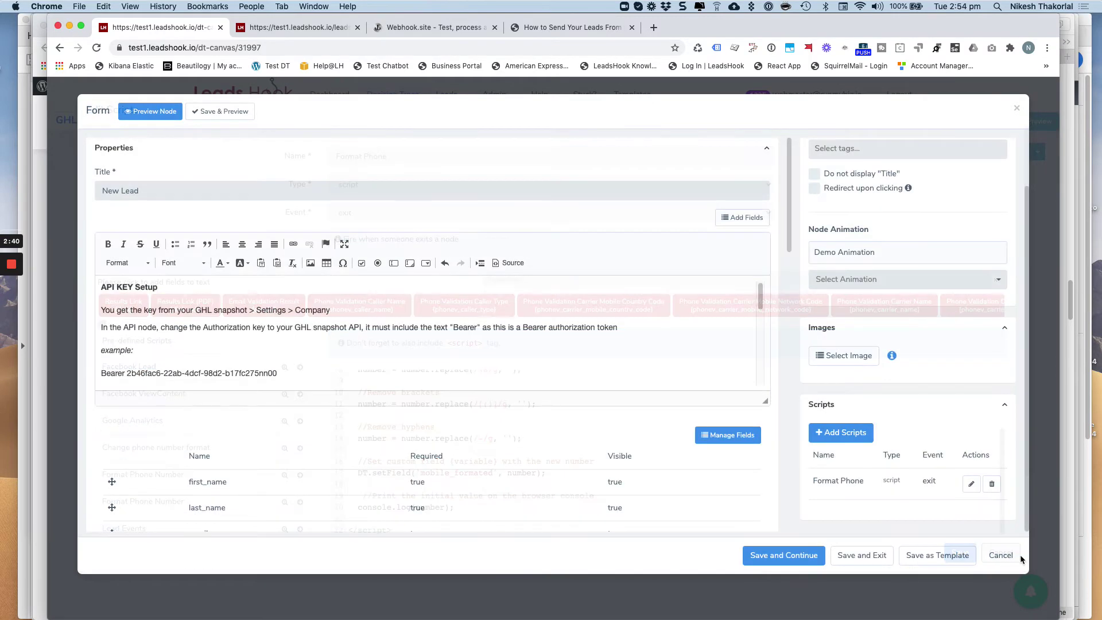
Move New Lead further up-left, Webhook.site slightly left, and Done slightly right on the canvas
click(1009, 556)
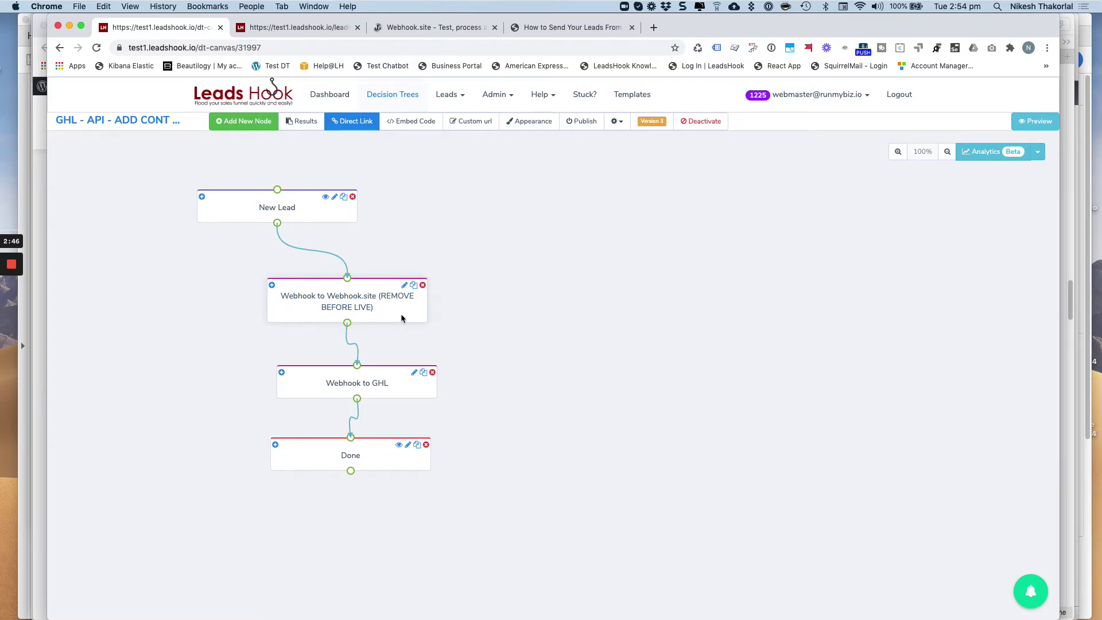
drag(314, 215, 264, 194)
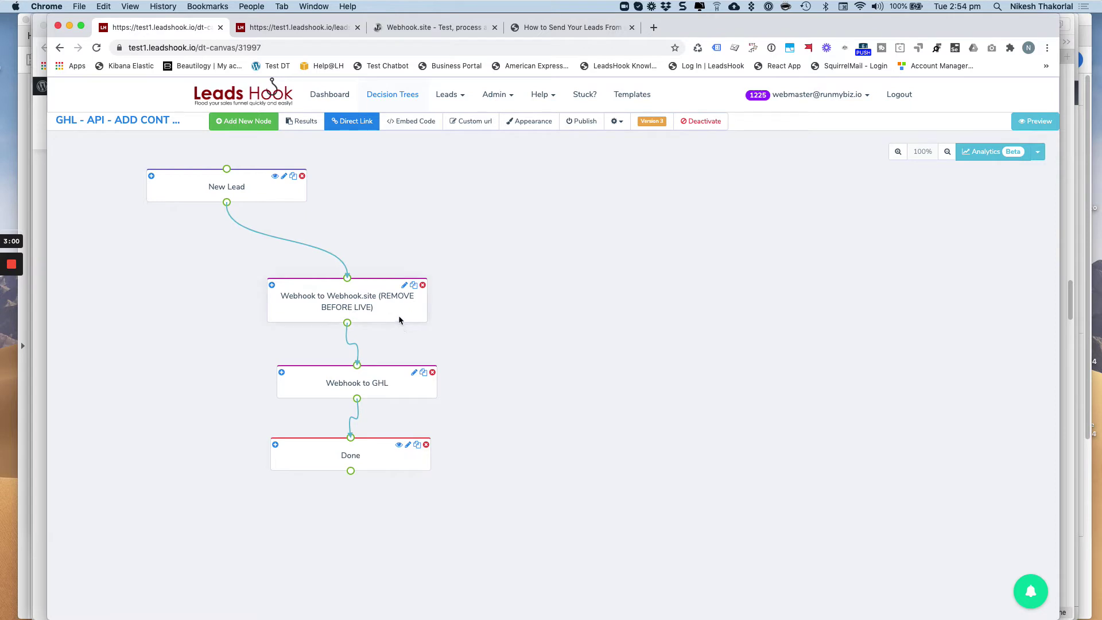
click(234, 194)
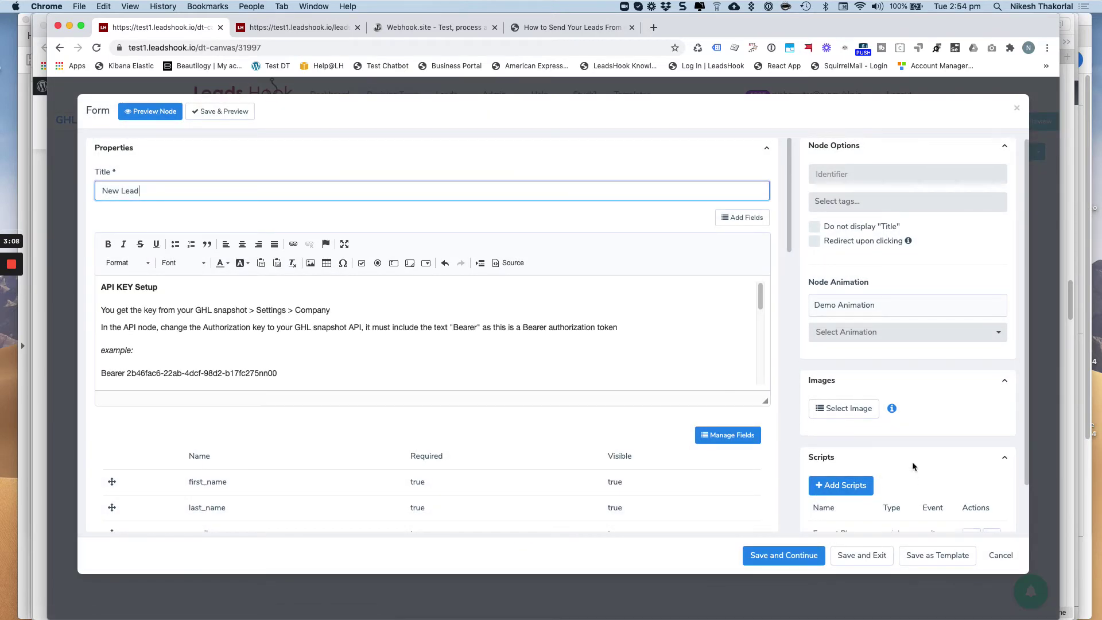
scroll(912, 462, down, 2)
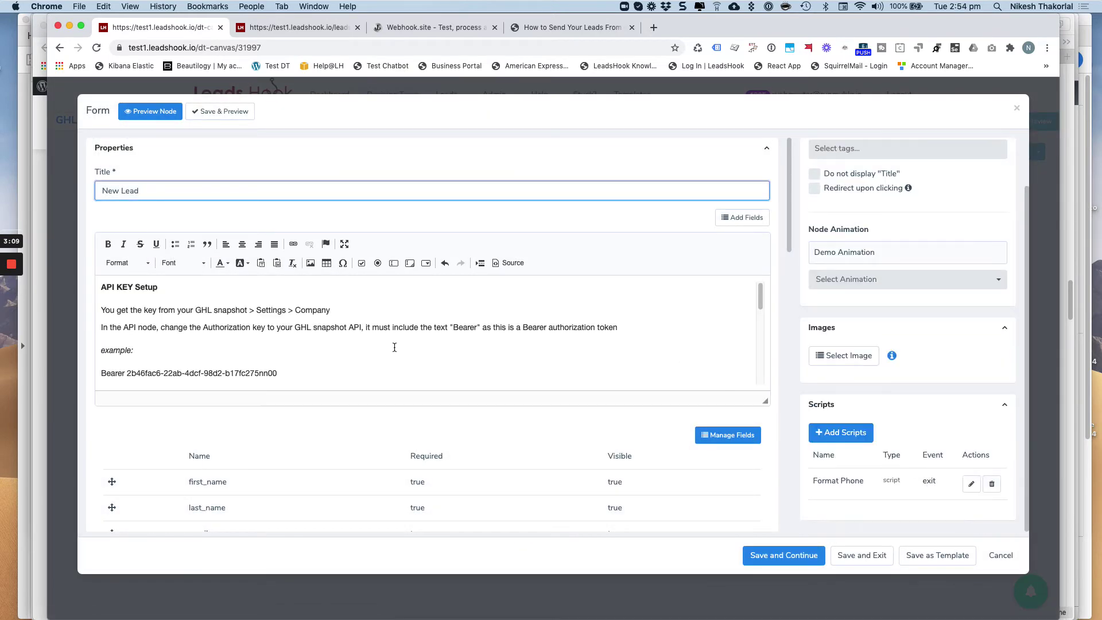
click(1003, 564)
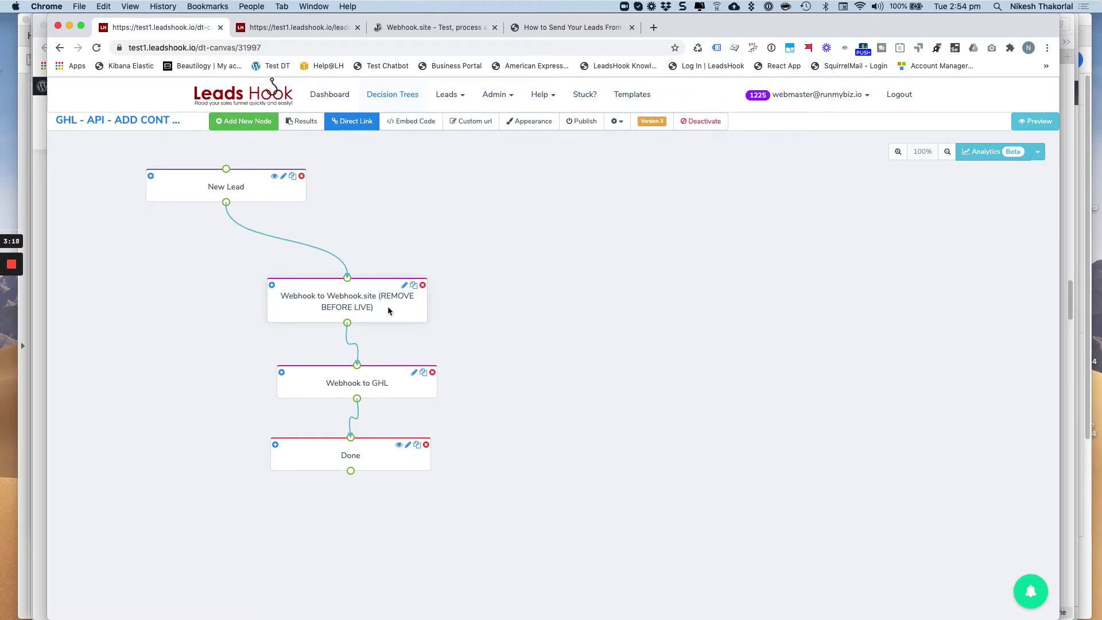
drag(388, 306, 372, 298)
drag(404, 469, 426, 470)
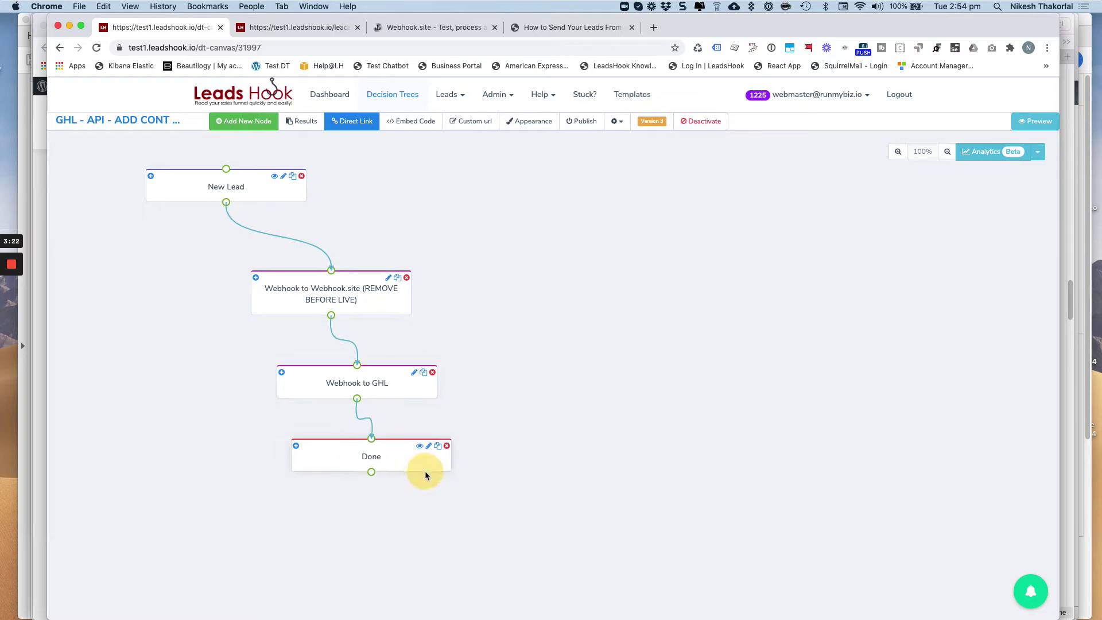
click(376, 388)
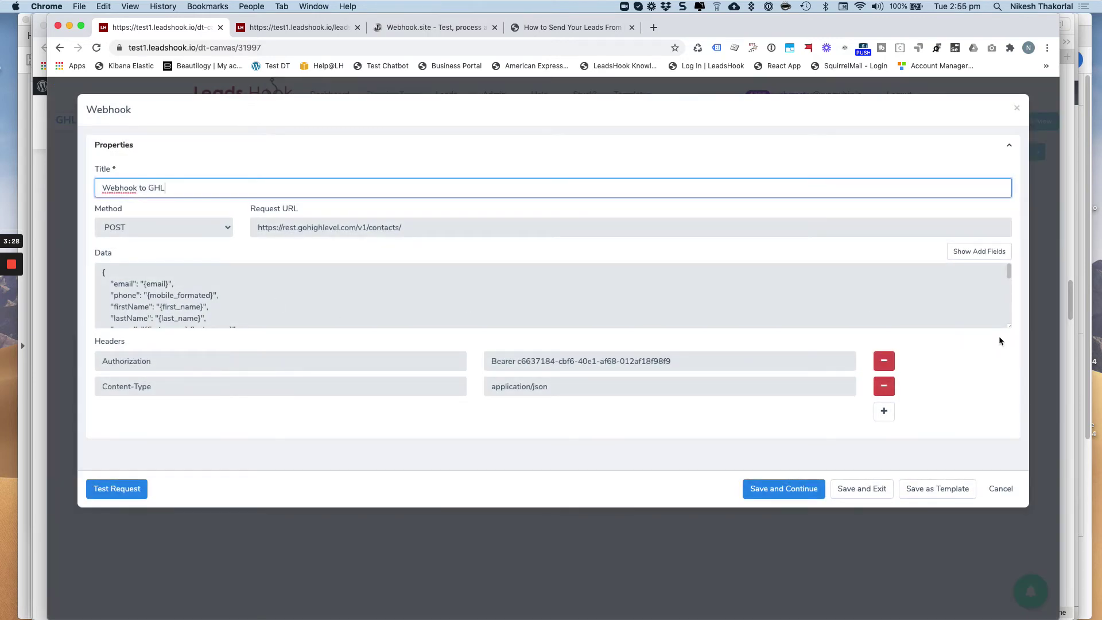
drag(1008, 326, 996, 571)
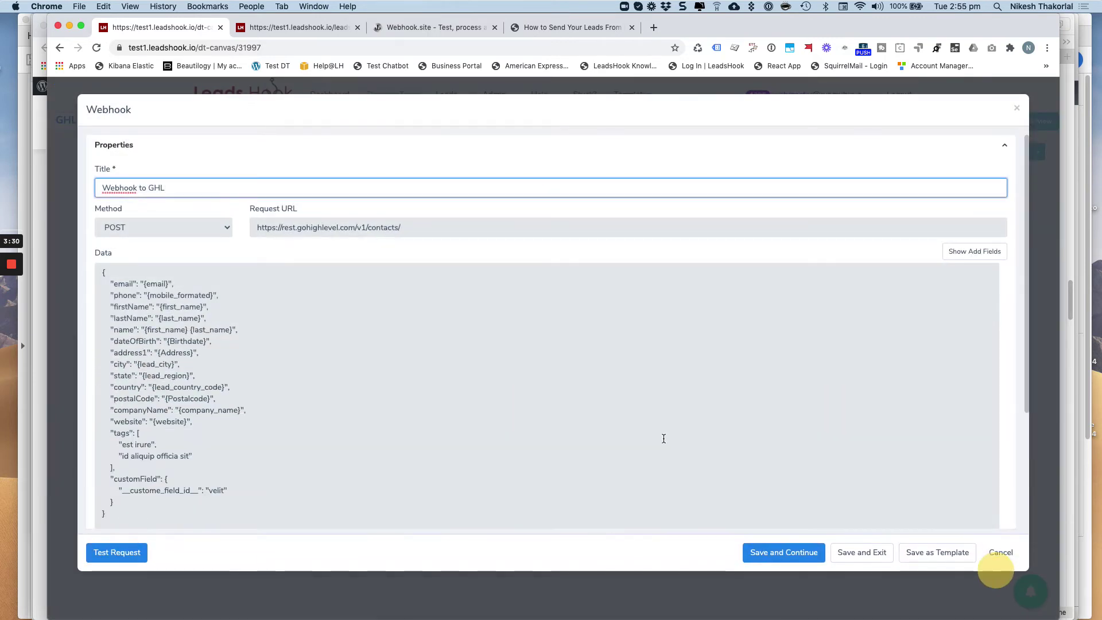
scroll(477, 339, down, 3)
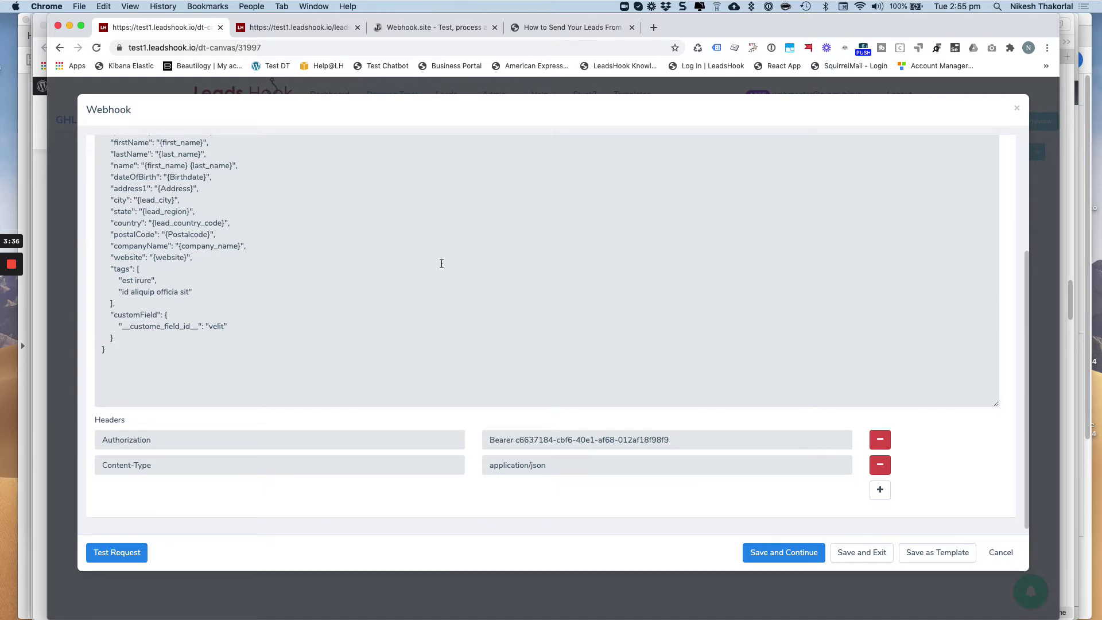
scroll(441, 263, up, 5)
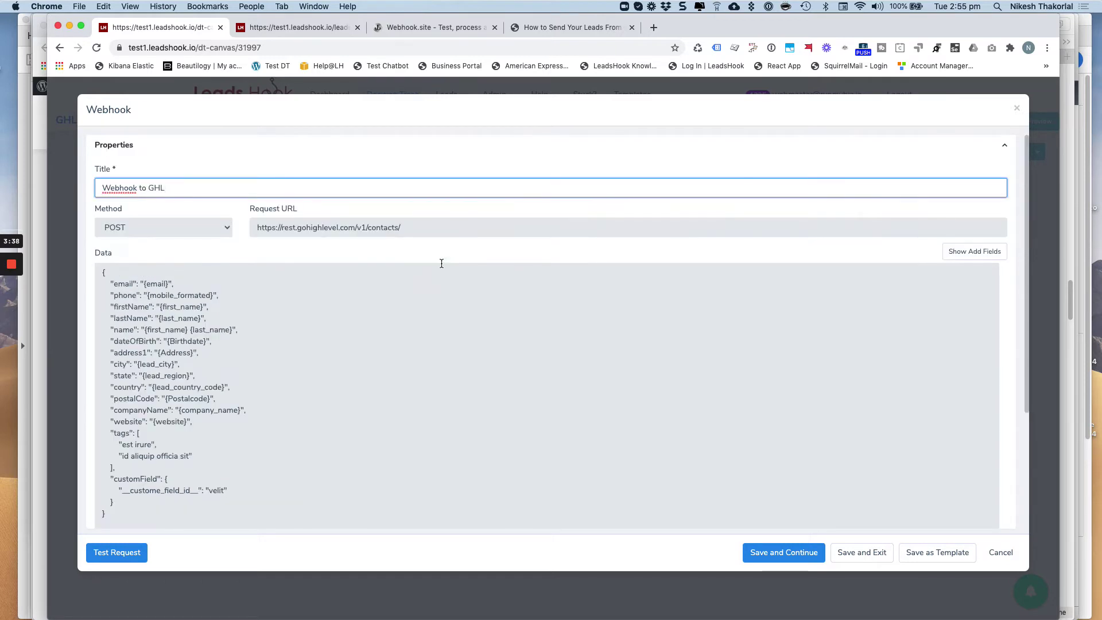
scroll(441, 264, down, 1)
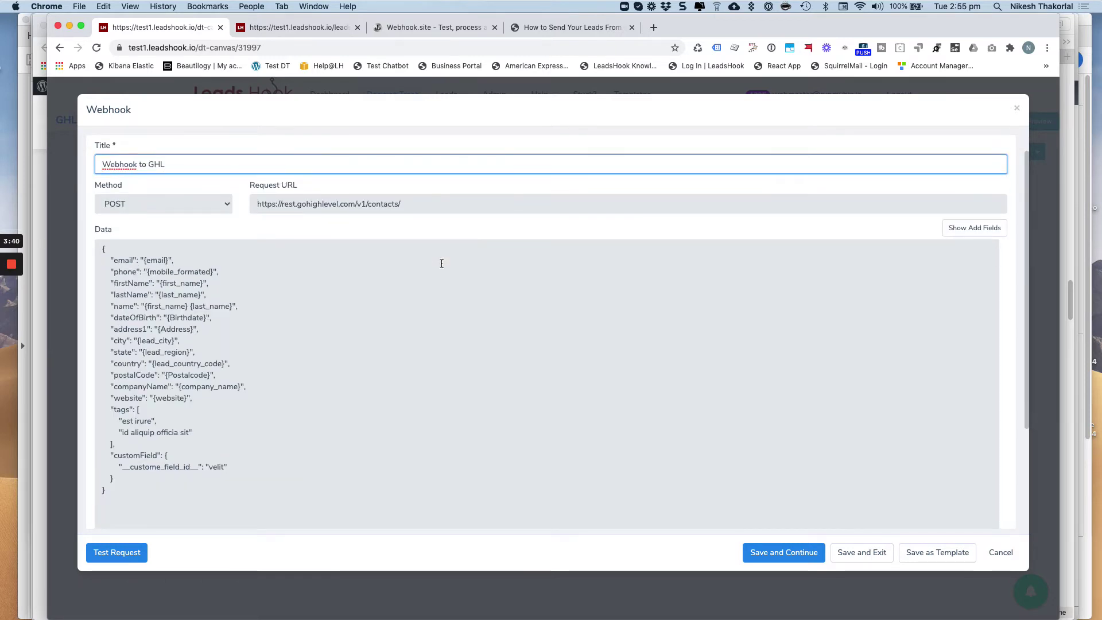
scroll(260, 249, down, 4)
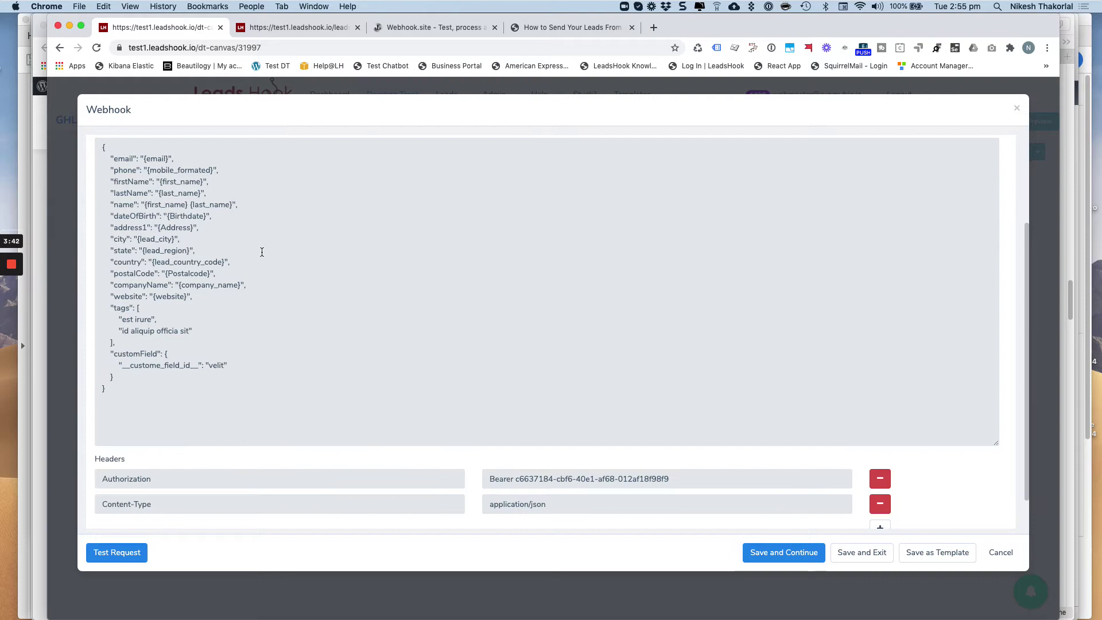
scroll(261, 252, up, 1)
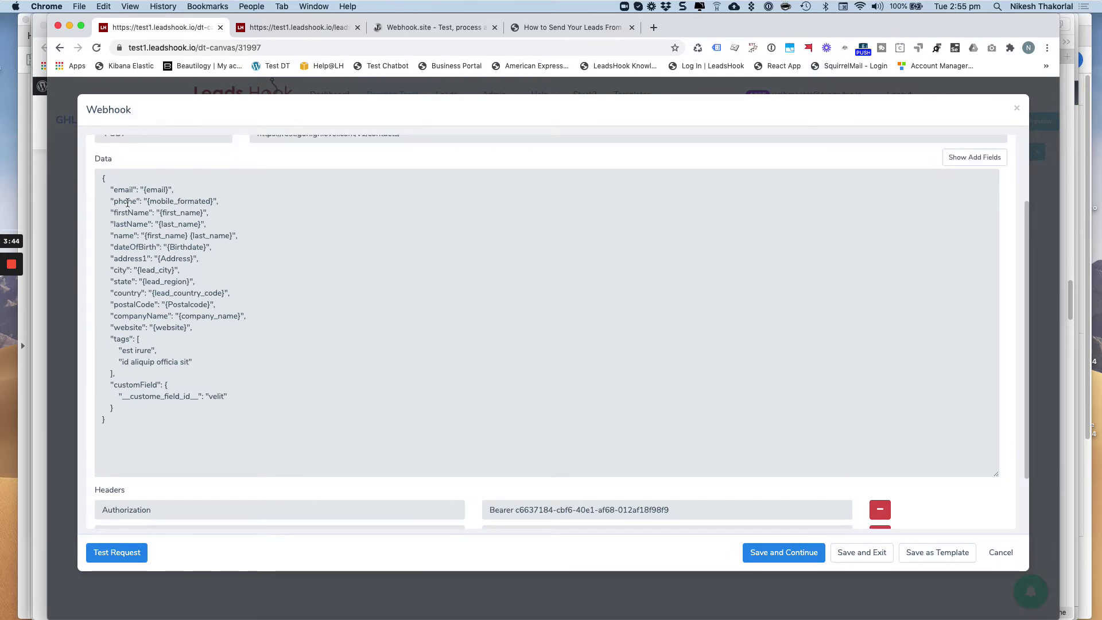
drag(110, 191, 294, 328)
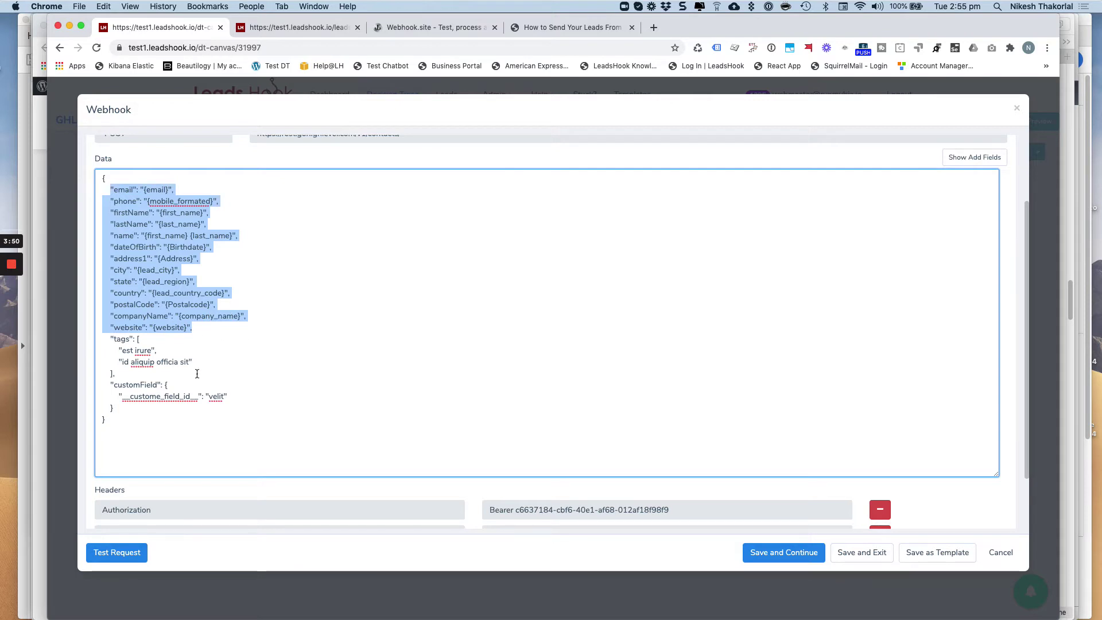
drag(107, 383, 235, 401)
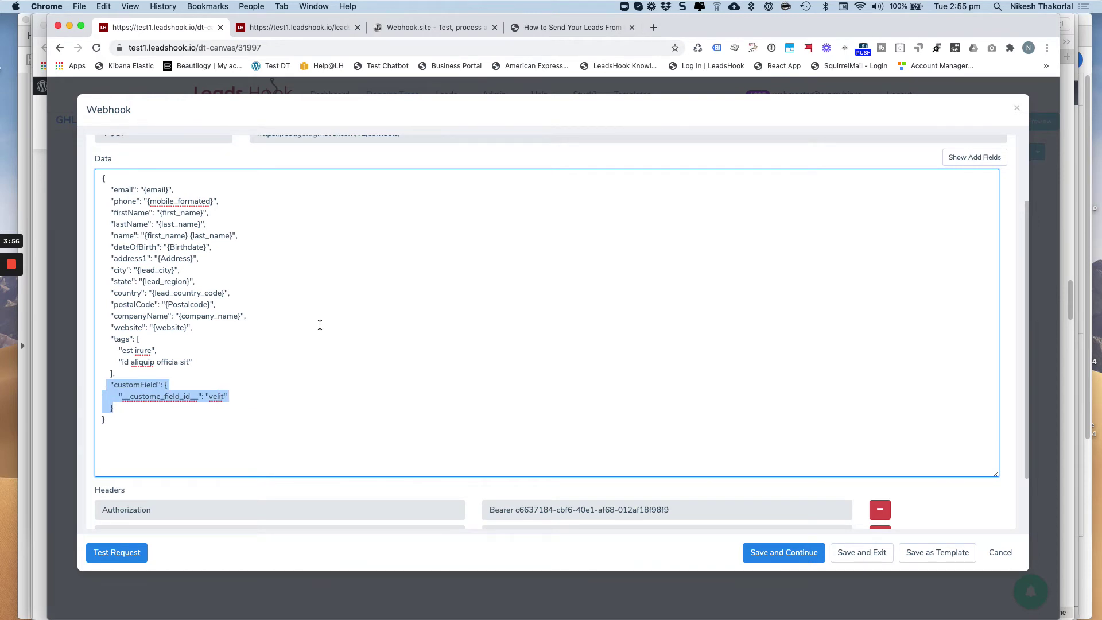
scroll(454, 319, down, 3)
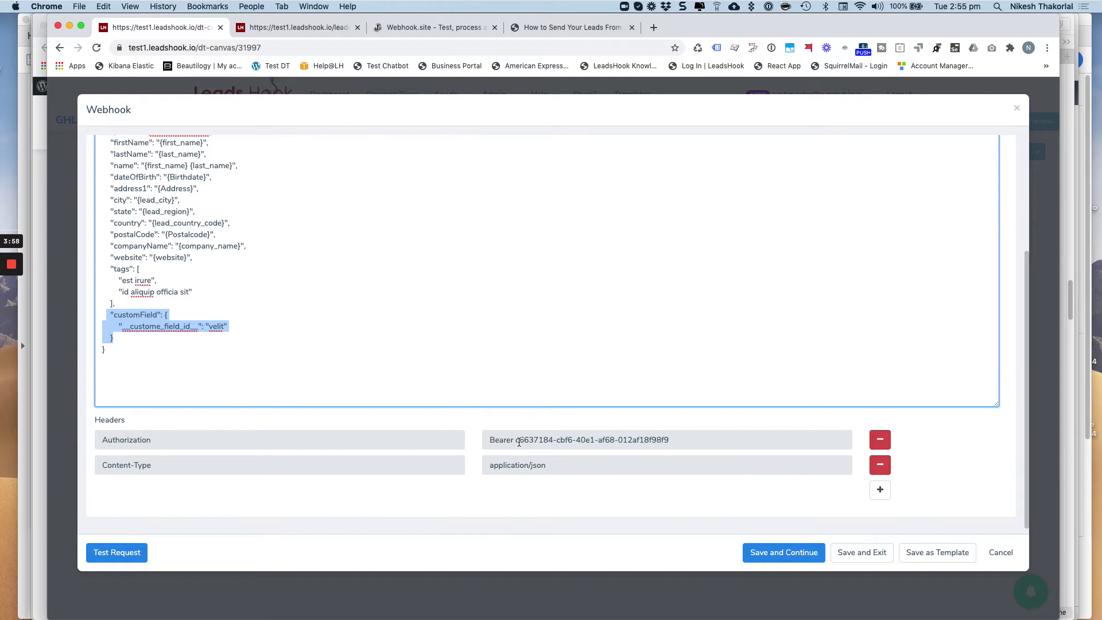
drag(515, 441, 479, 443)
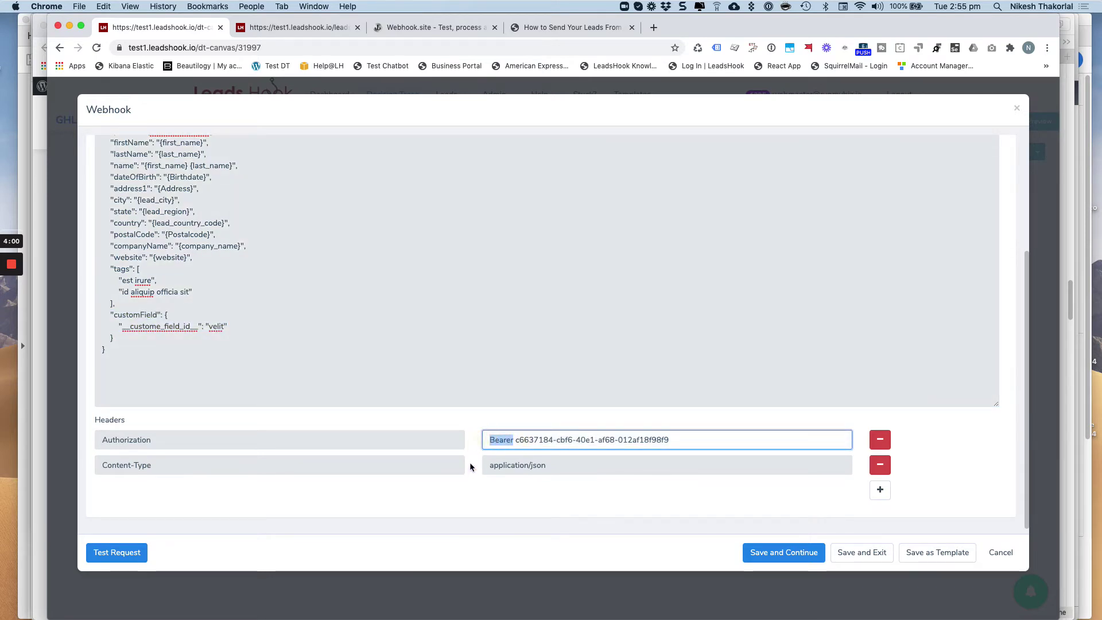
click(516, 441)
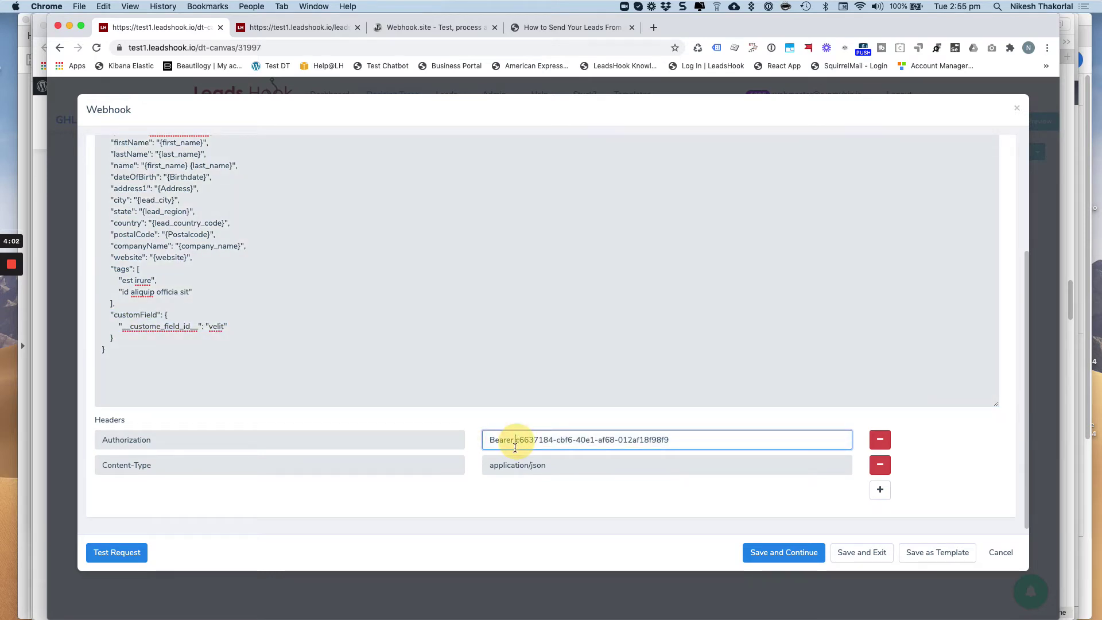
drag(516, 441, 685, 441)
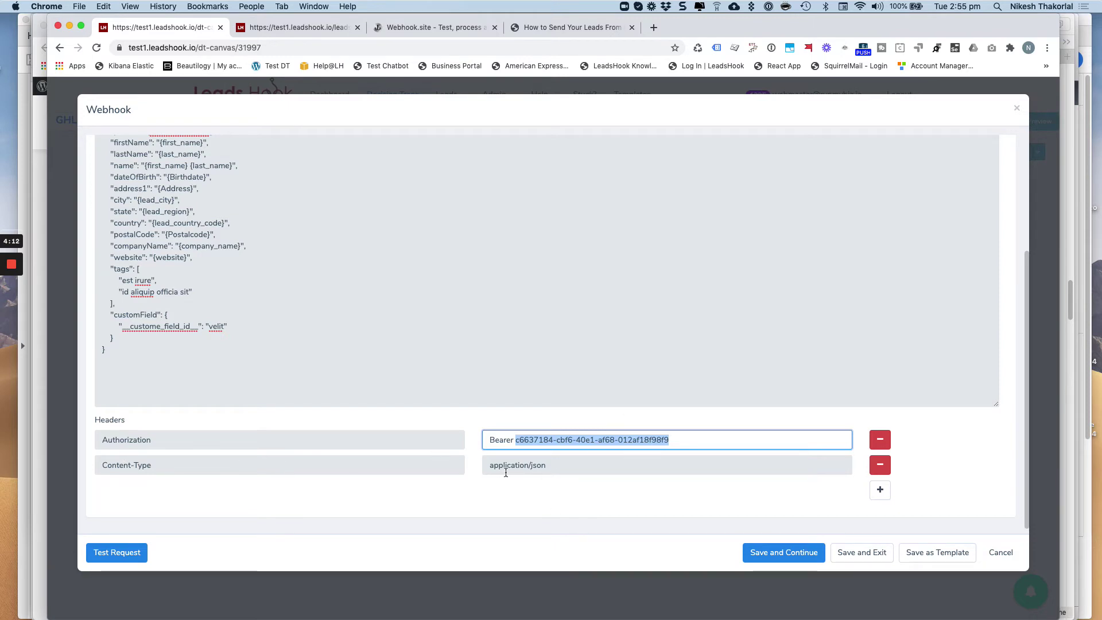
scroll(468, 348, up, 5)
scroll(472, 344, down, 5)
scroll(310, 285, down, 1)
scroll(574, 402, up, 2)
click(1010, 557)
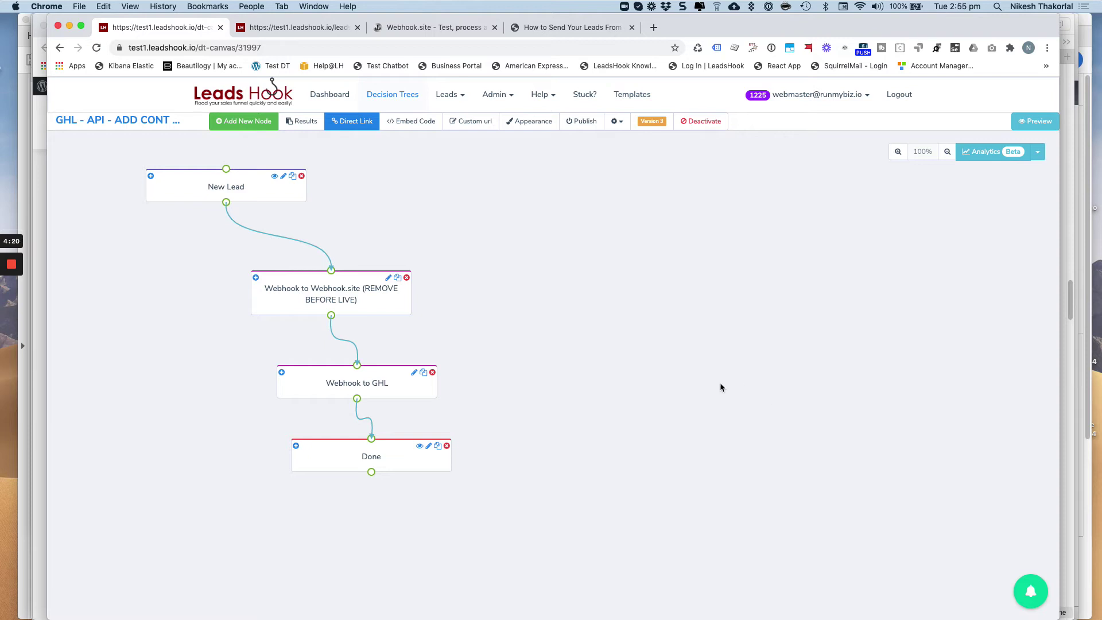
Check the Webhook.site node's settings without saving, then view the Webhook.site page showing 0 of 500 requests
click(374, 293)
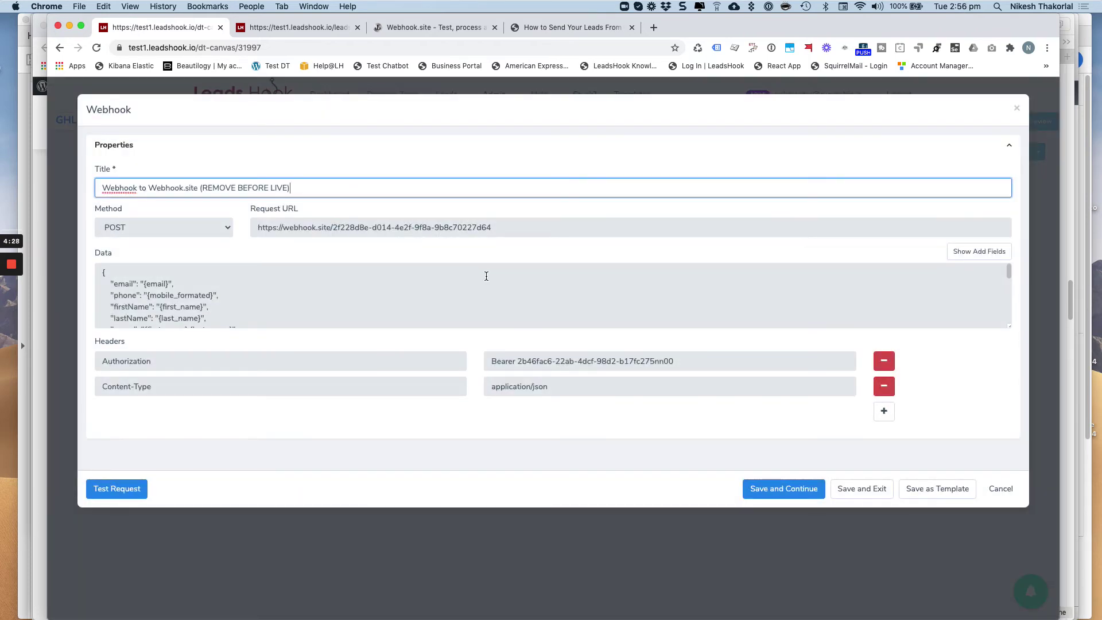
click(1001, 489)
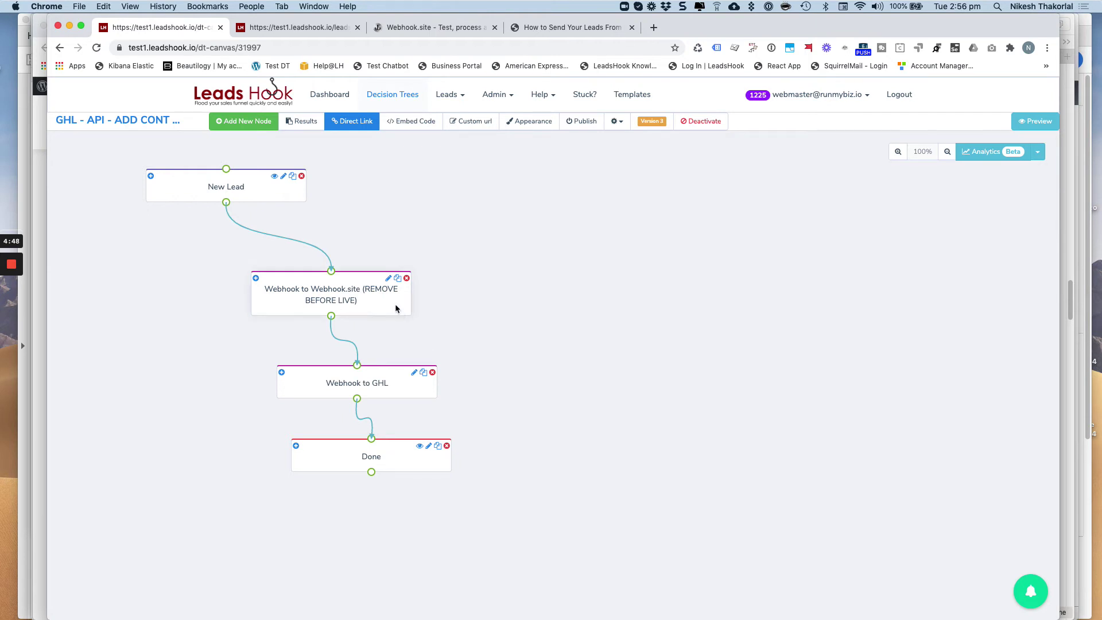
click(453, 29)
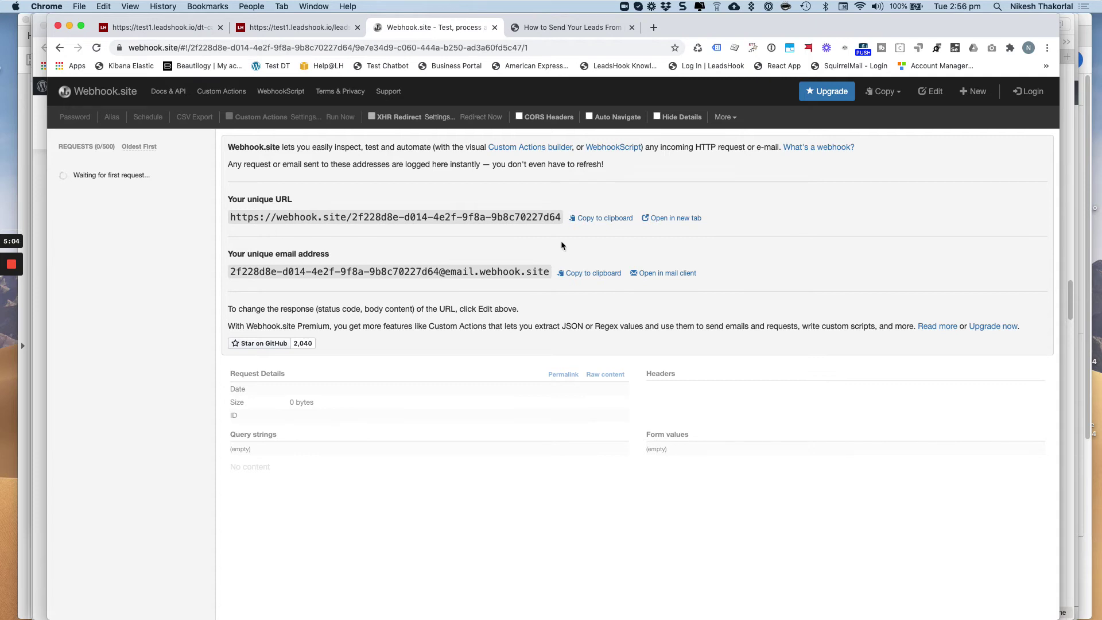
Copy the unique Webhook.site URL and review the Webhook to GHL node's settings
click(615, 218)
click(155, 30)
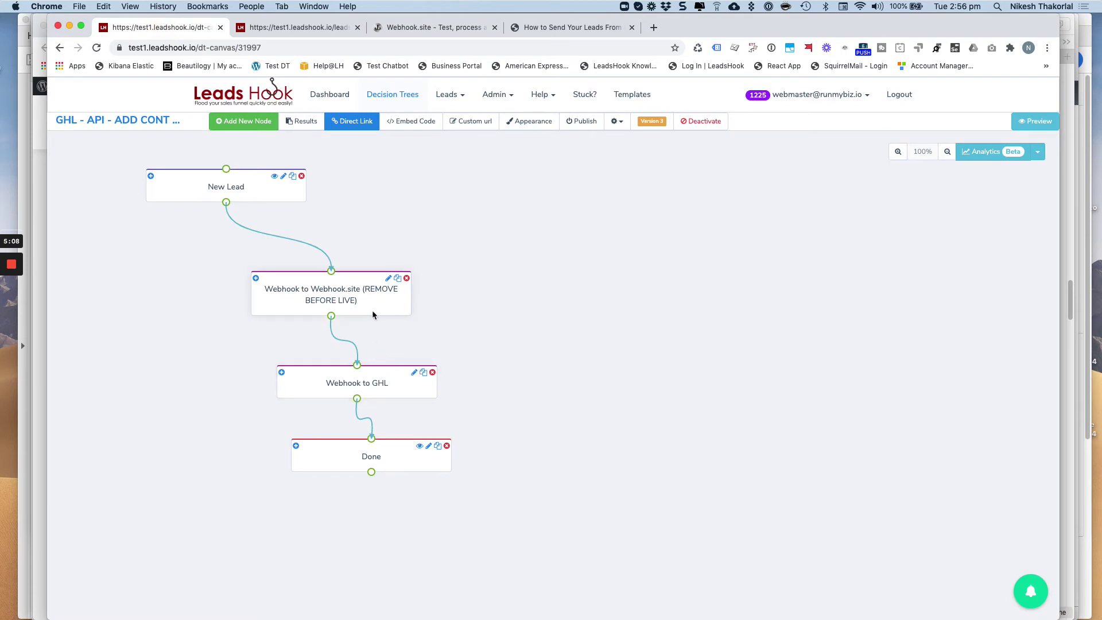
click(378, 388)
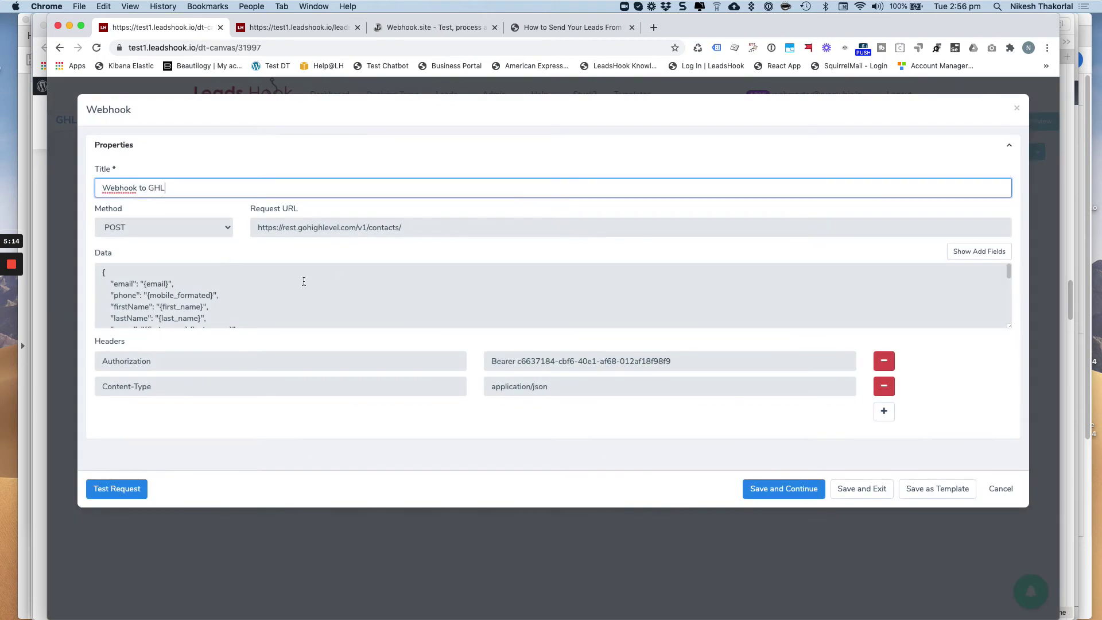
scroll(304, 282, down, 5)
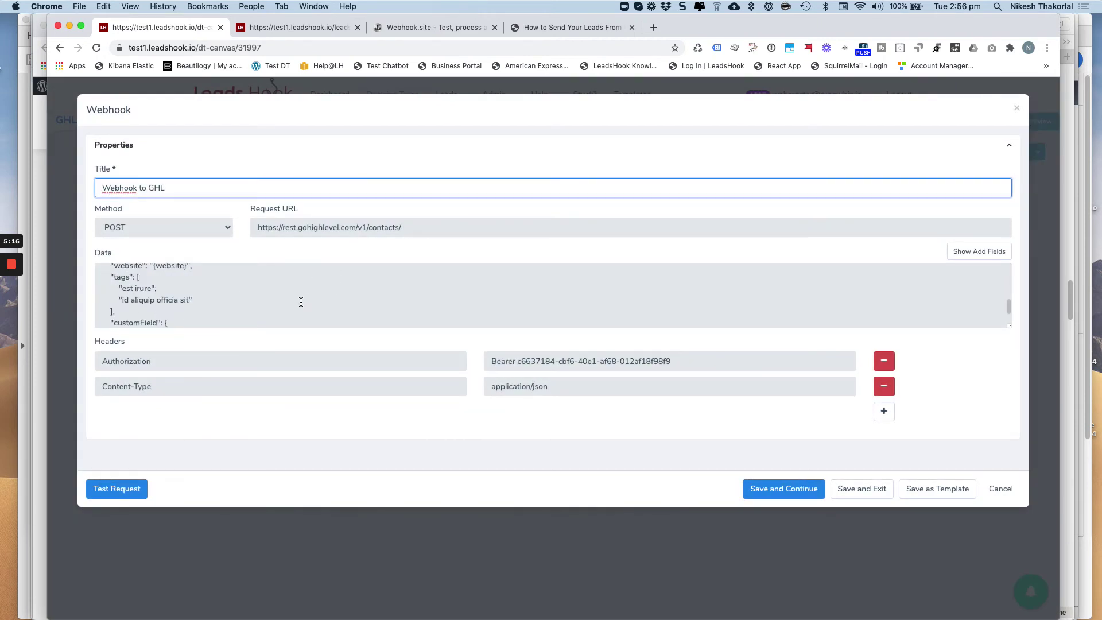
click(1004, 490)
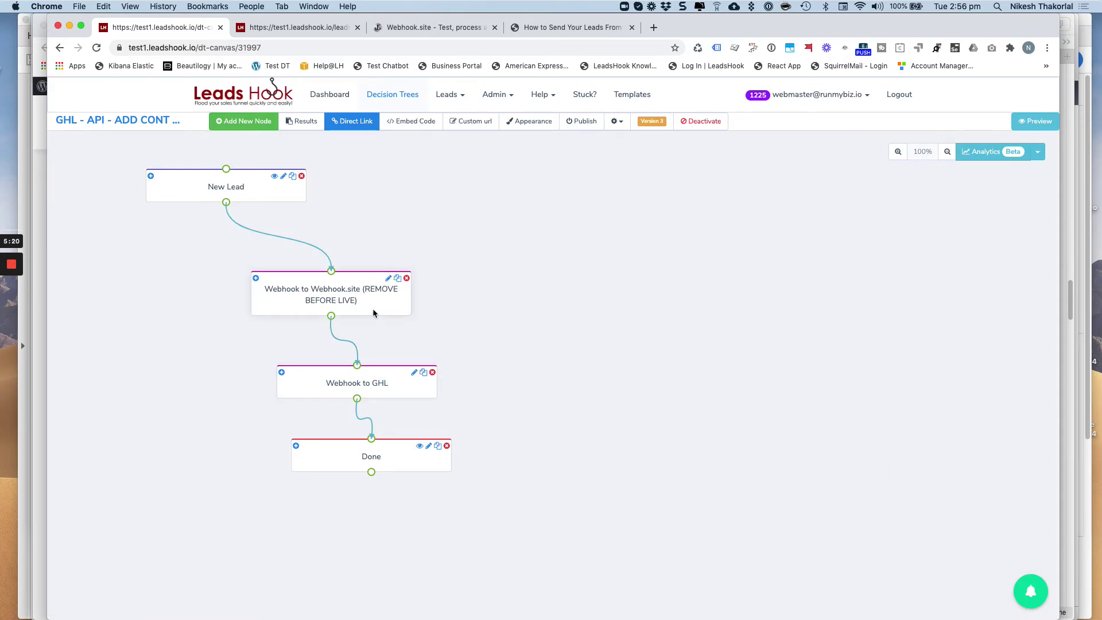
Compare the Webhook.site node's settings against the Webhook.site page, closing without saving
click(361, 295)
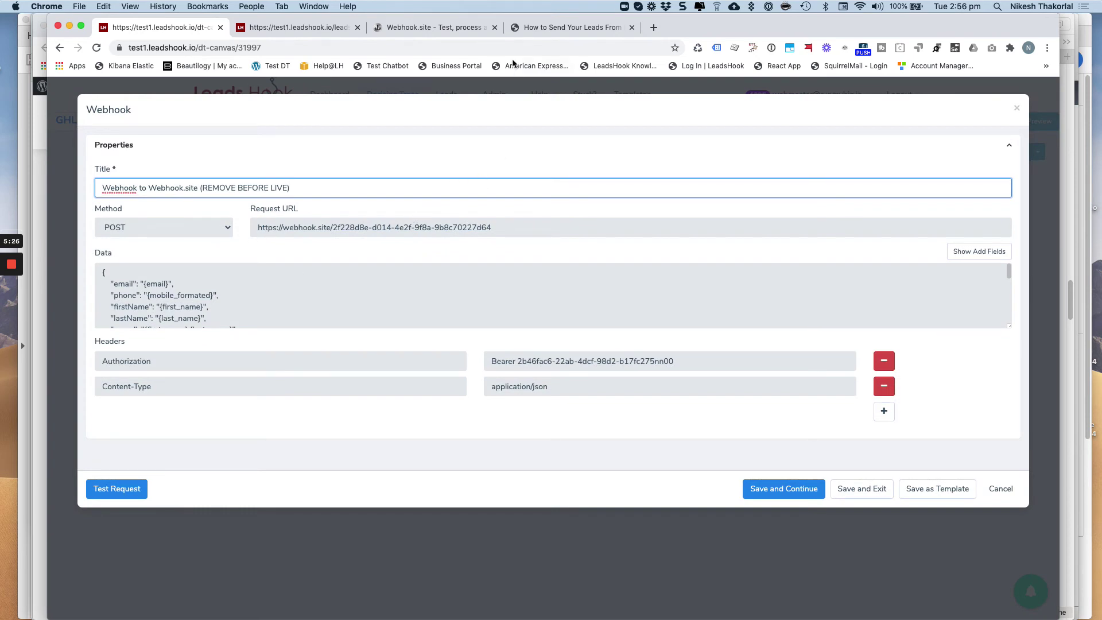
click(436, 28)
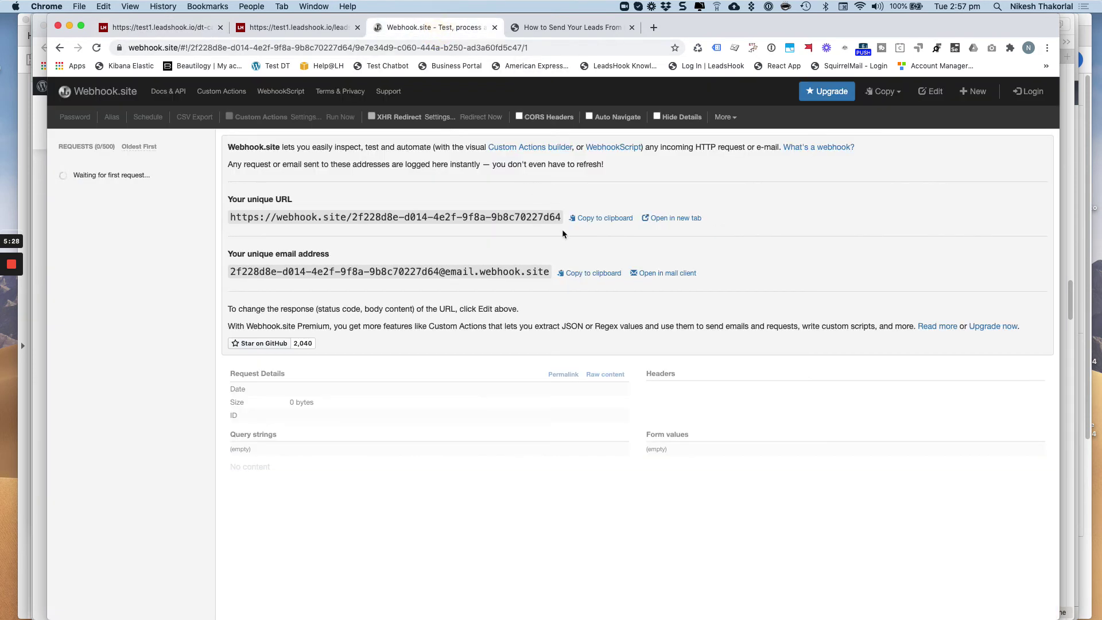
click(171, 30)
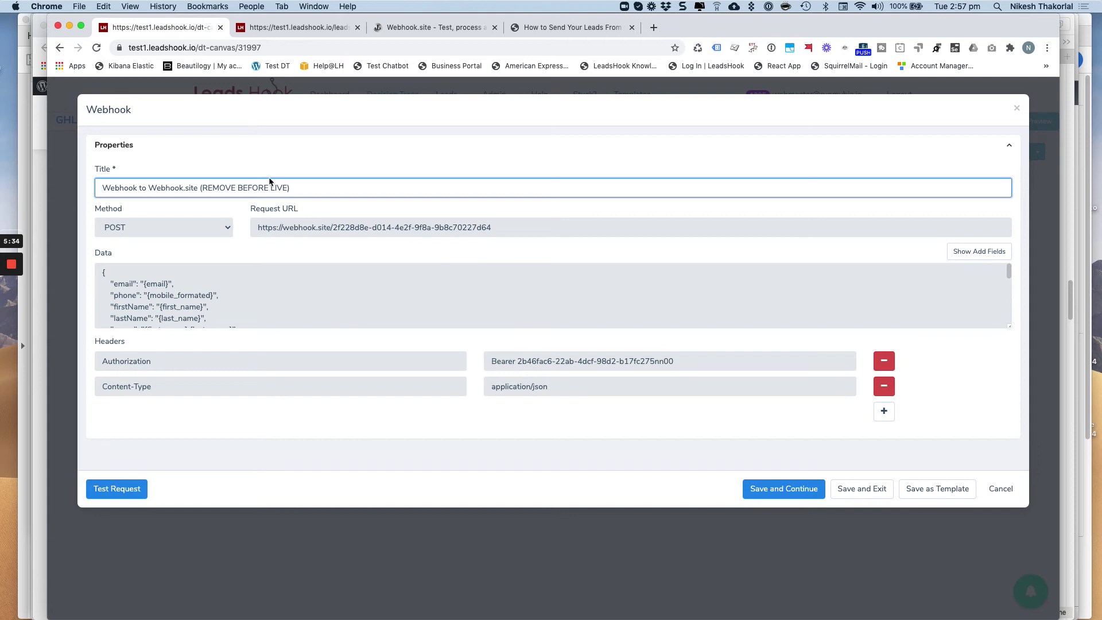
click(996, 489)
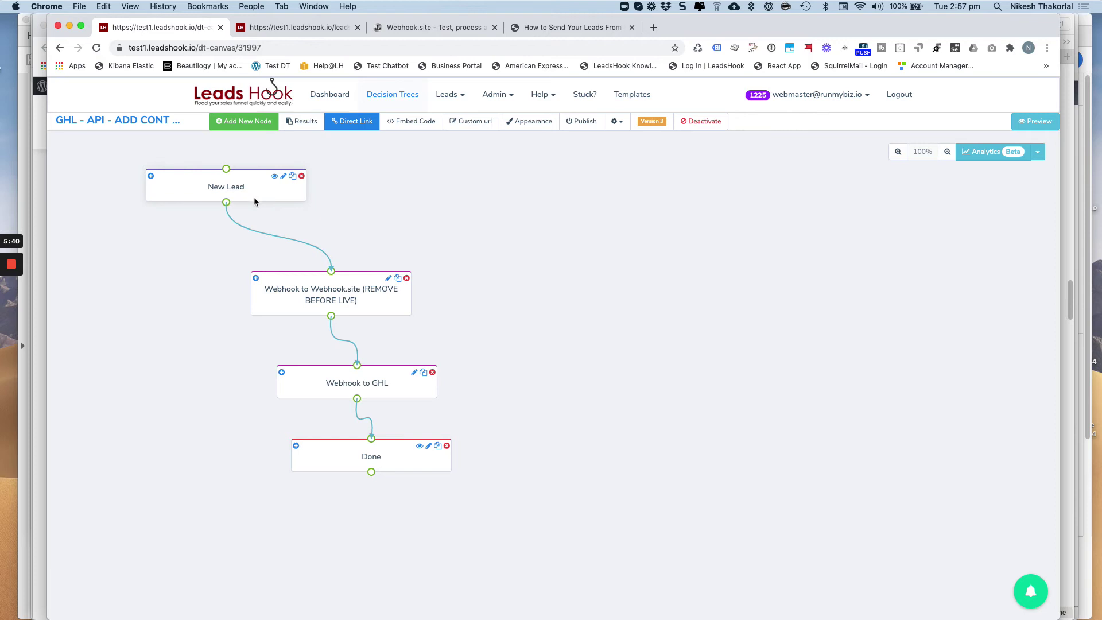
Nudge the Done node slightly down and left, checking the Webhook.site page in between
click(410, 28)
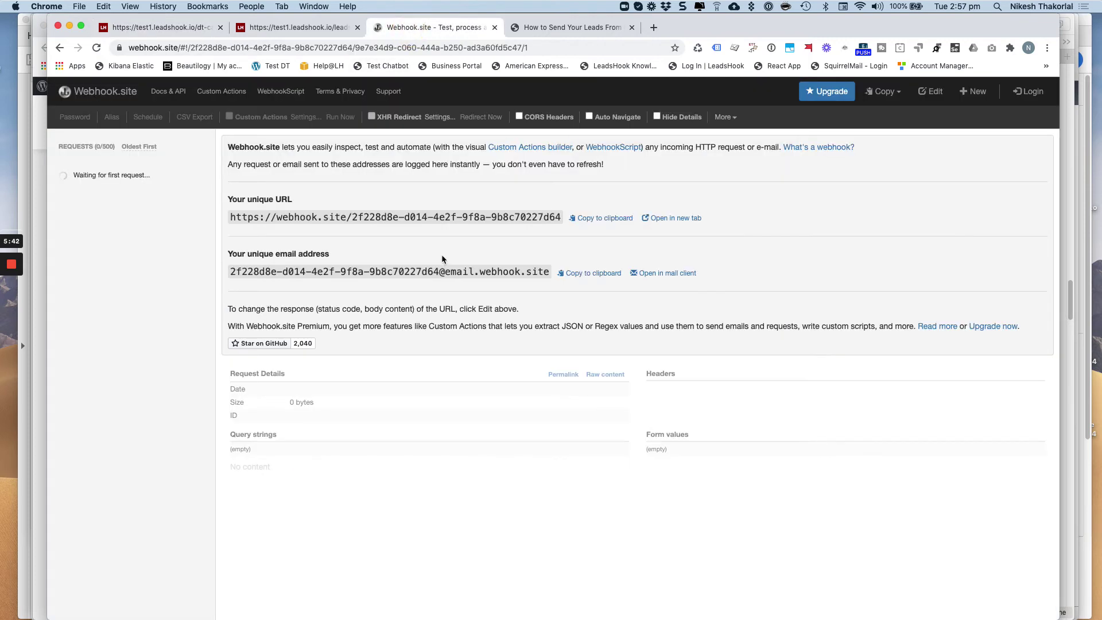
click(175, 29)
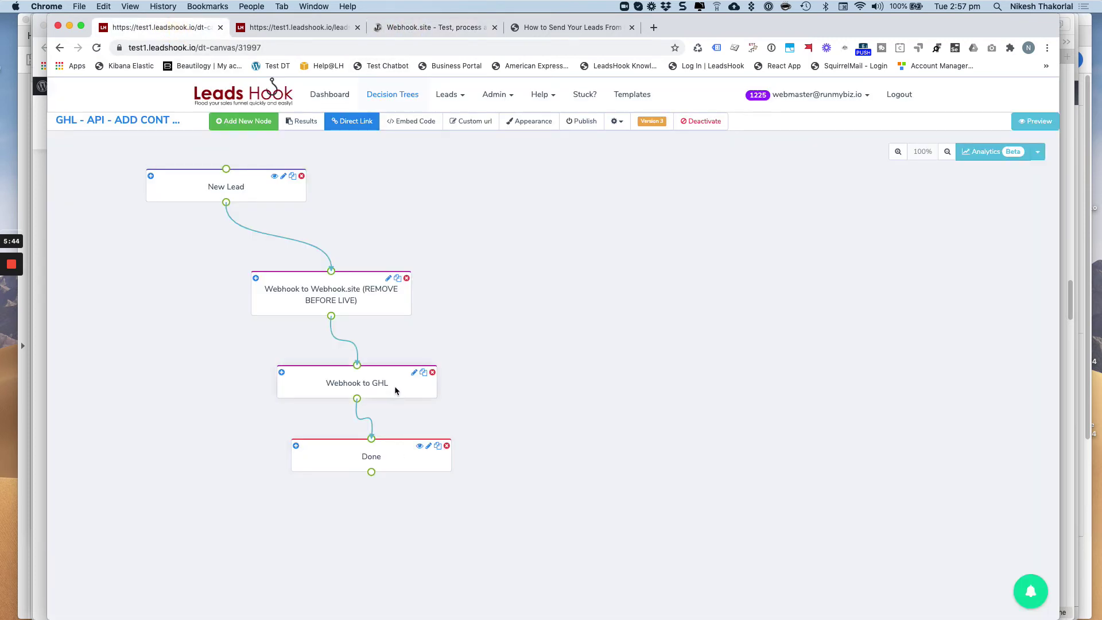
drag(414, 466, 409, 472)
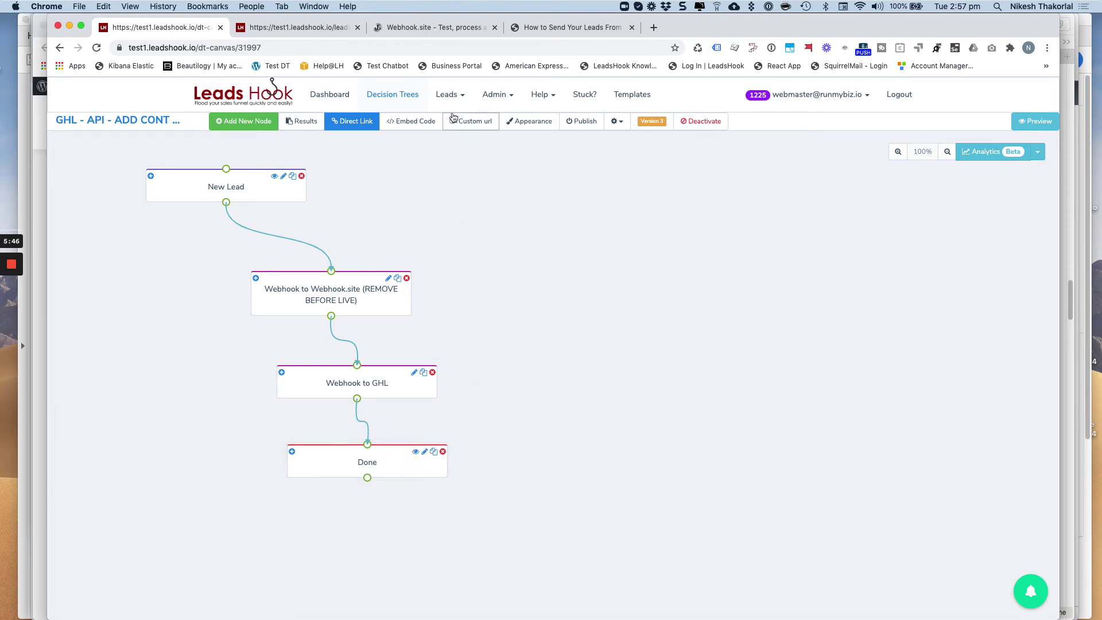
click(436, 27)
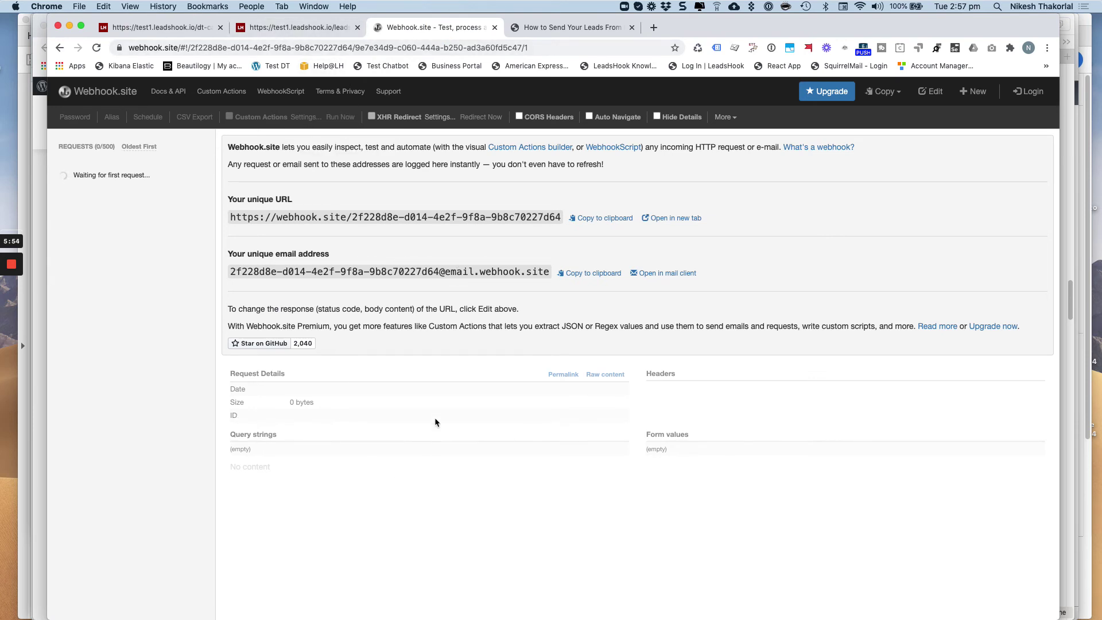
click(154, 26)
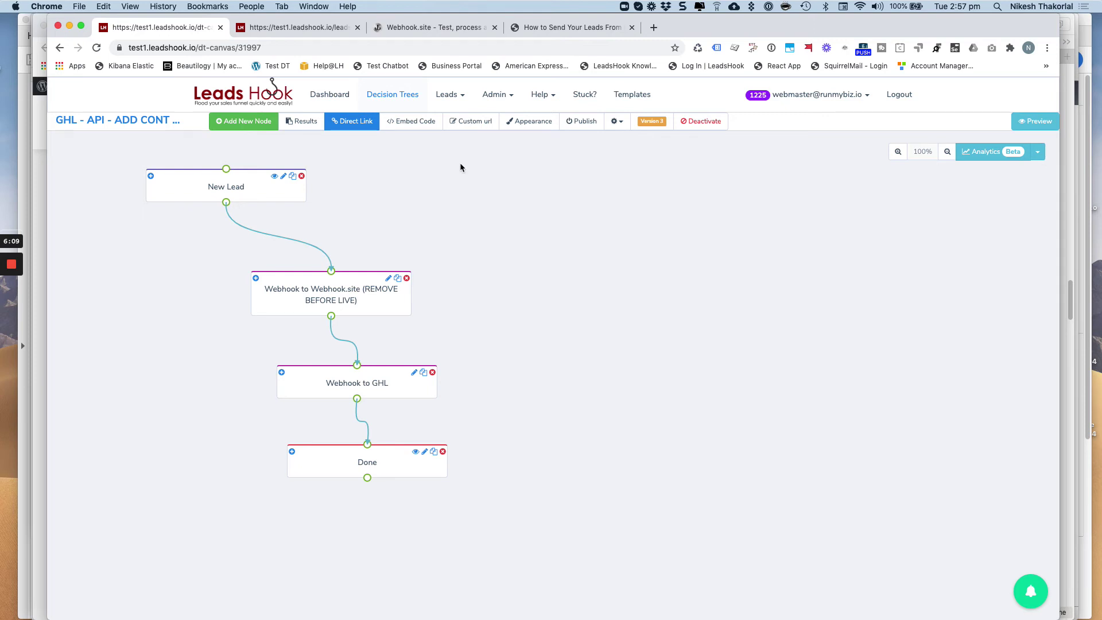
Publish the decision tree as Version 4, saving past the activation warning
click(578, 129)
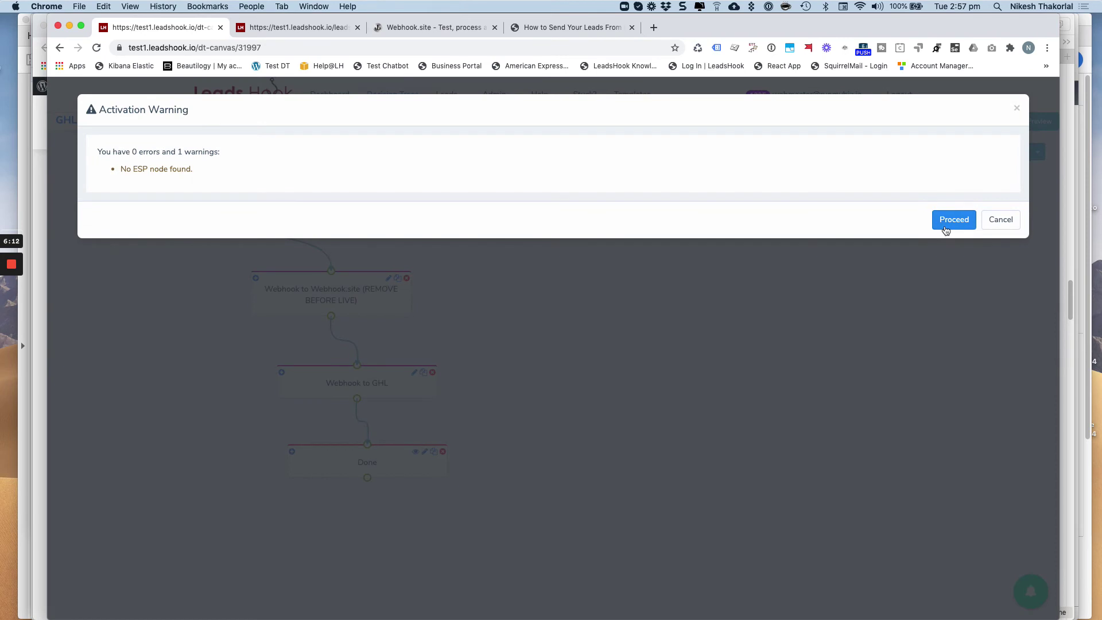
click(946, 228)
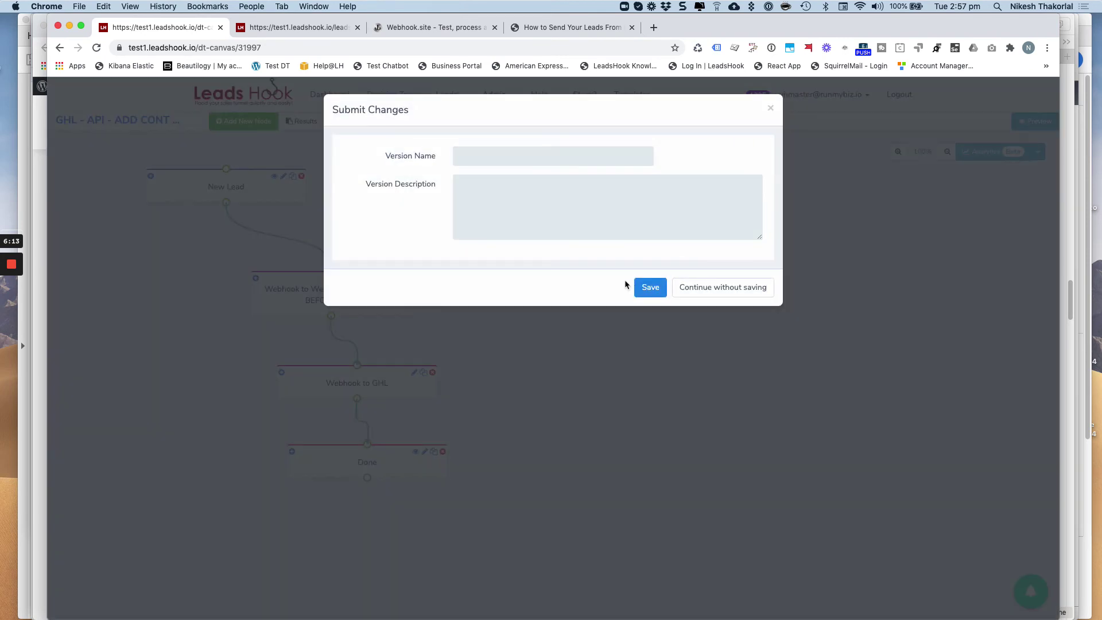
click(654, 287)
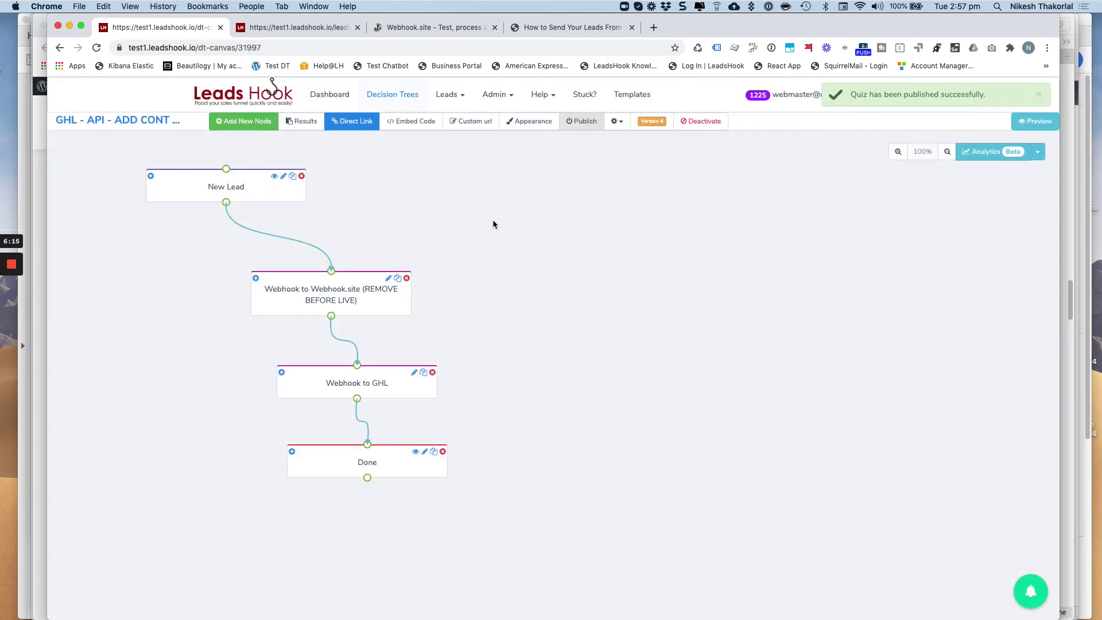
Open the tree's direct survey link in its live page
click(349, 123)
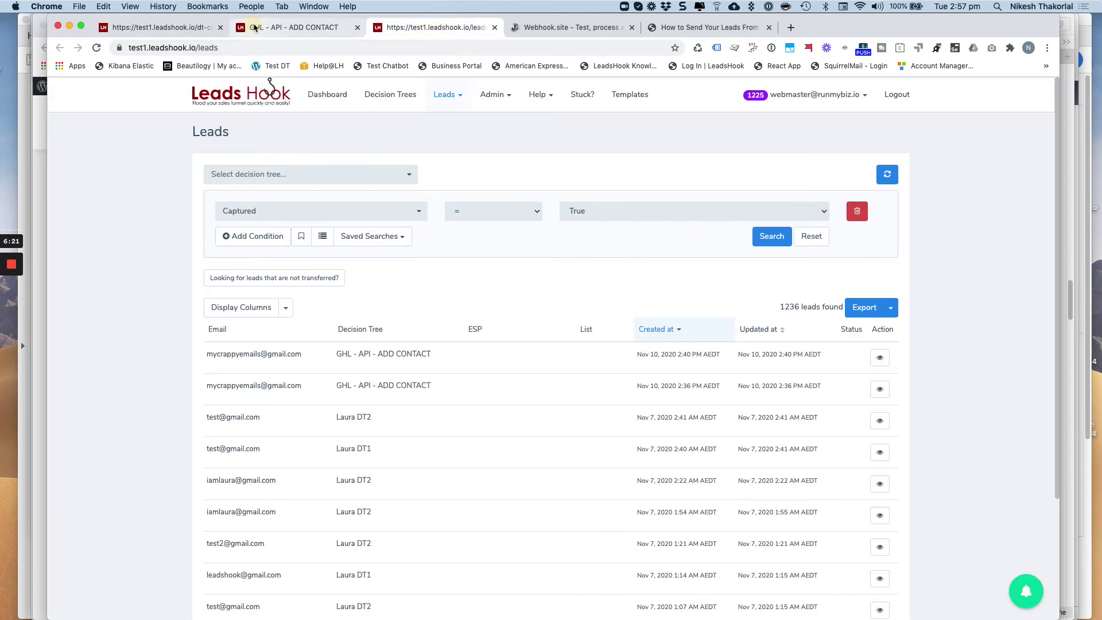
click(294, 27)
scroll(230, 261, down, 2)
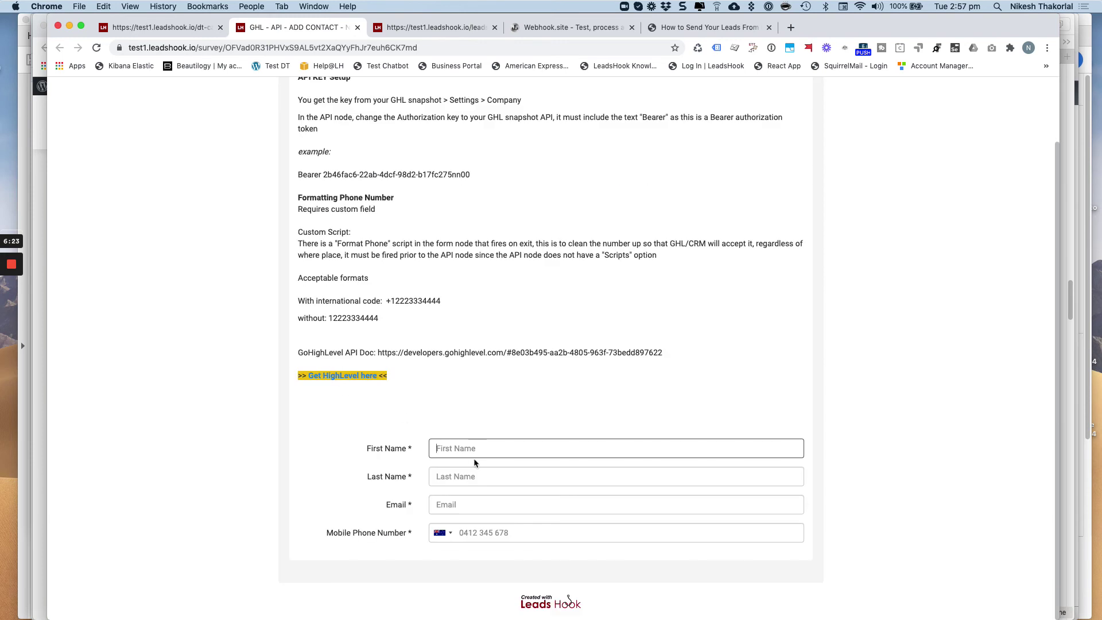
Submit a test lead with a first name, last name Test2, saved e-mail and a spaced mobile number
click(466, 446)
text(Nik)
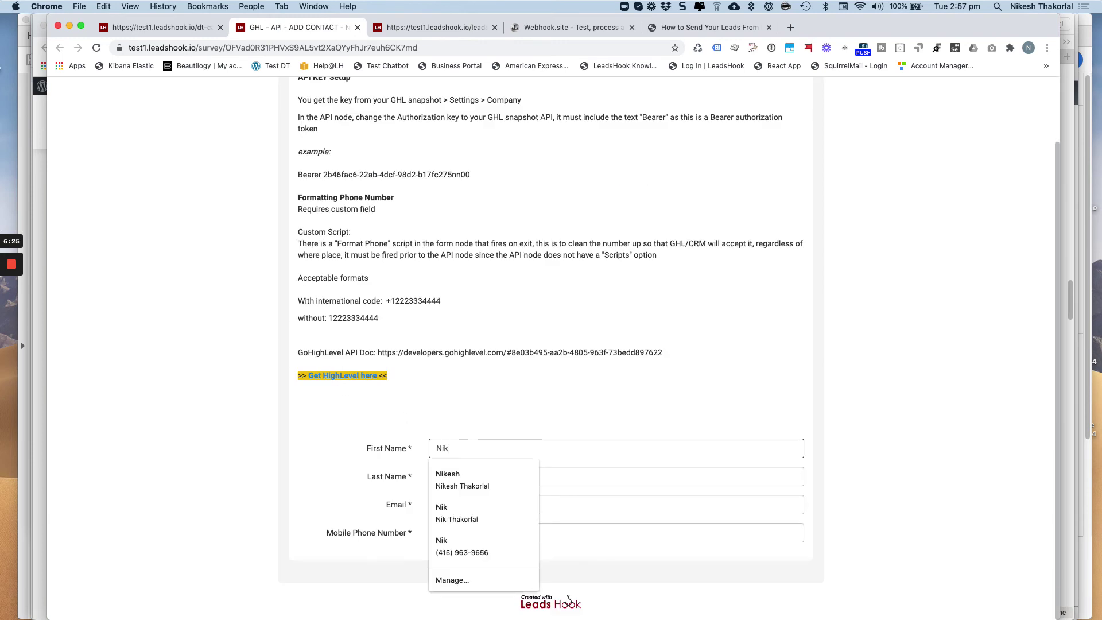
key(Tab)
text(Test)
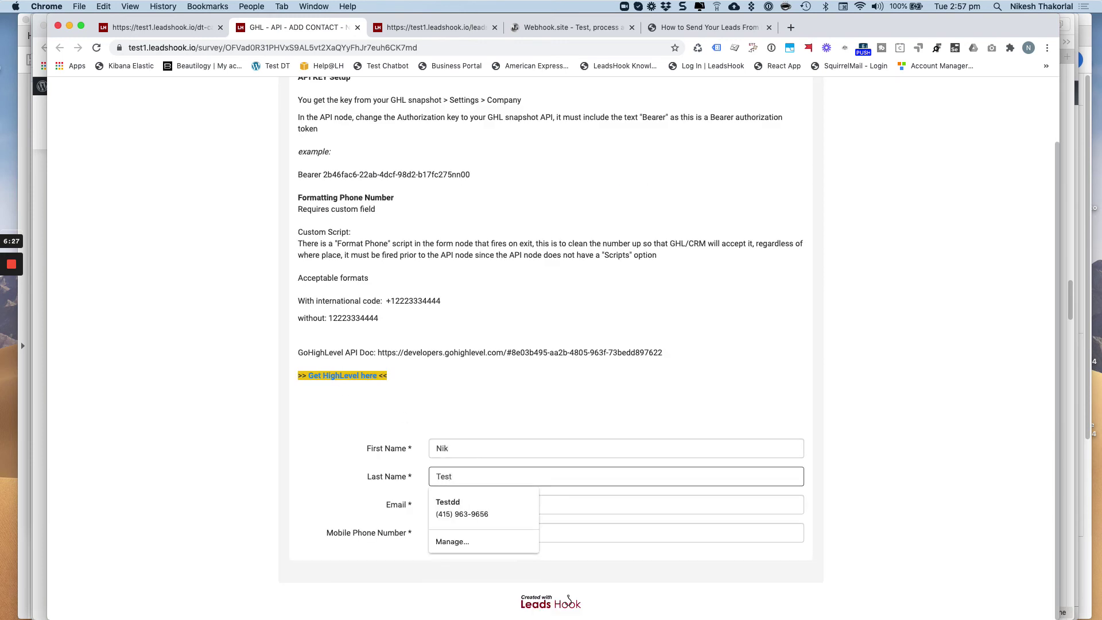
text(2)
key(Tab)
key(Down)
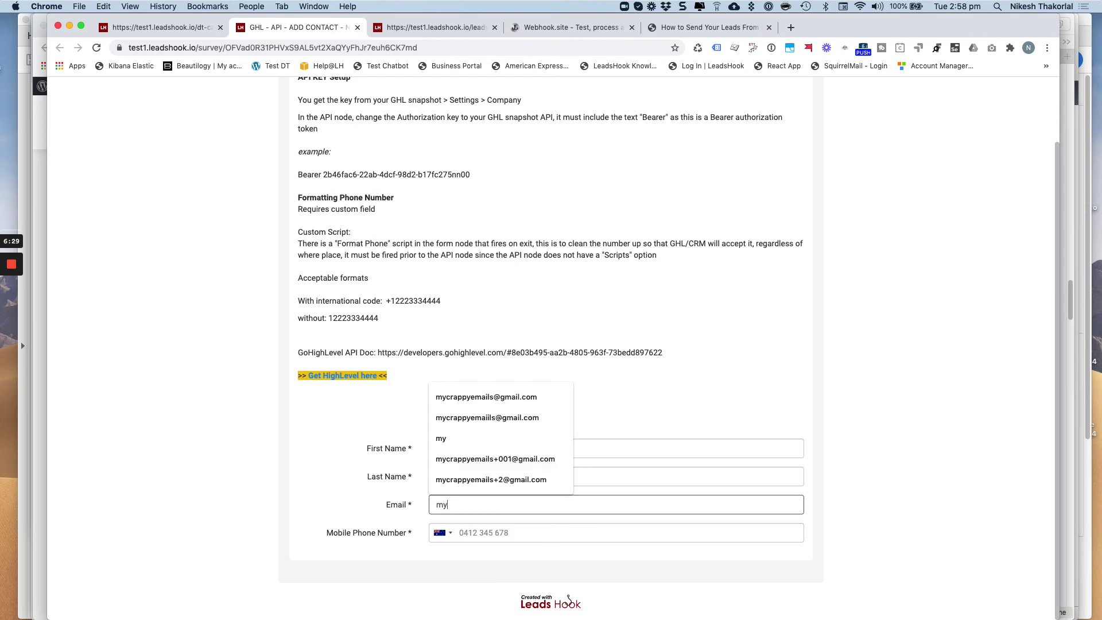
key(Down)
key(Return)
key(Tab)
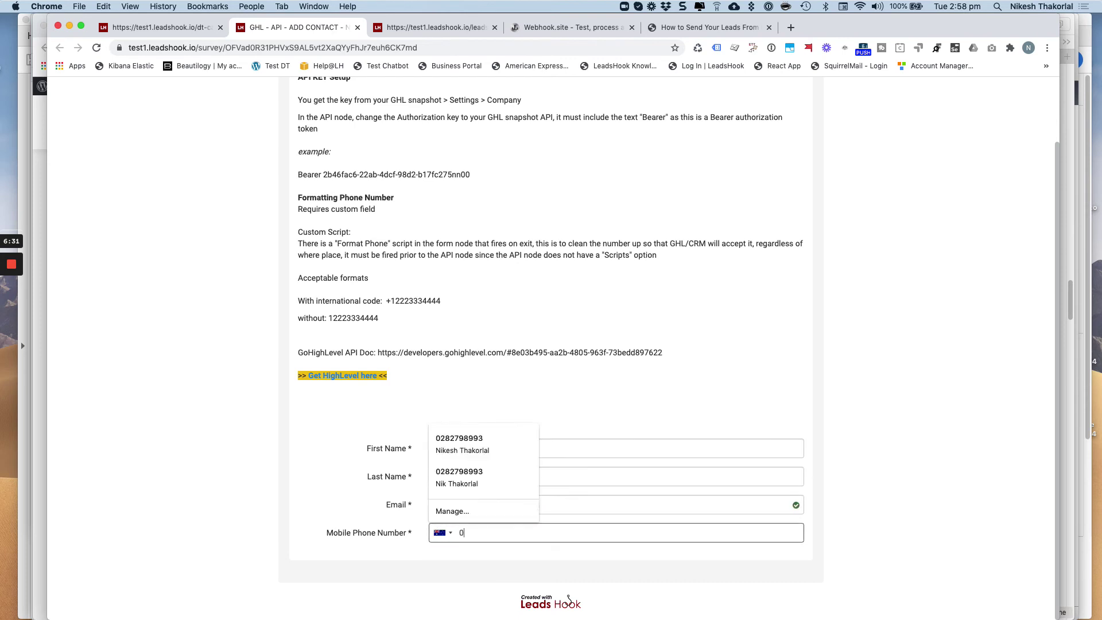
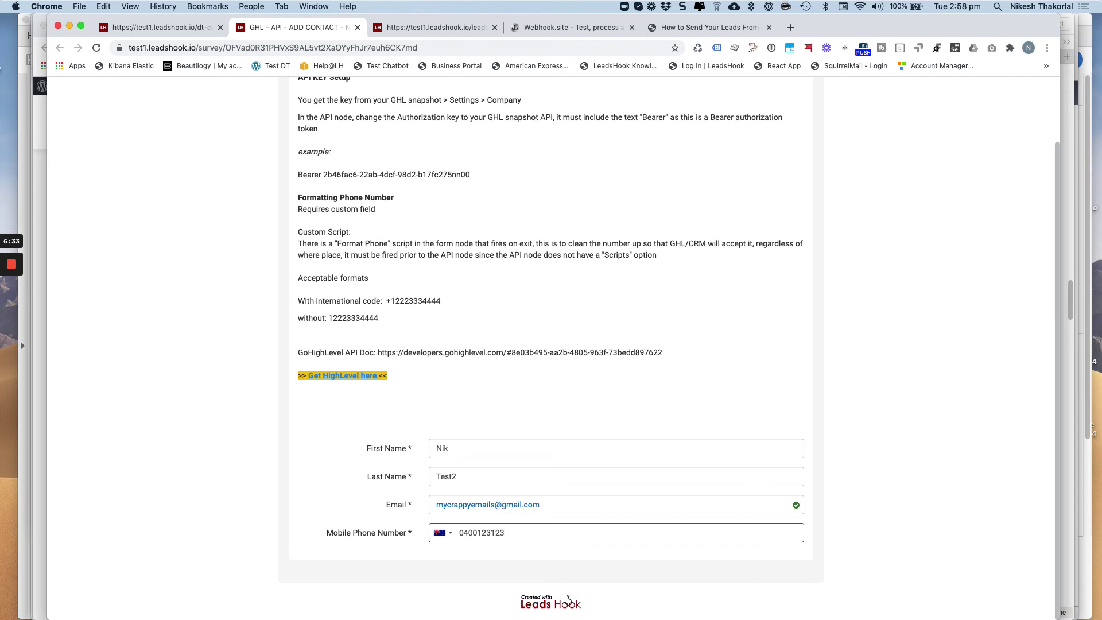
key(Tab)
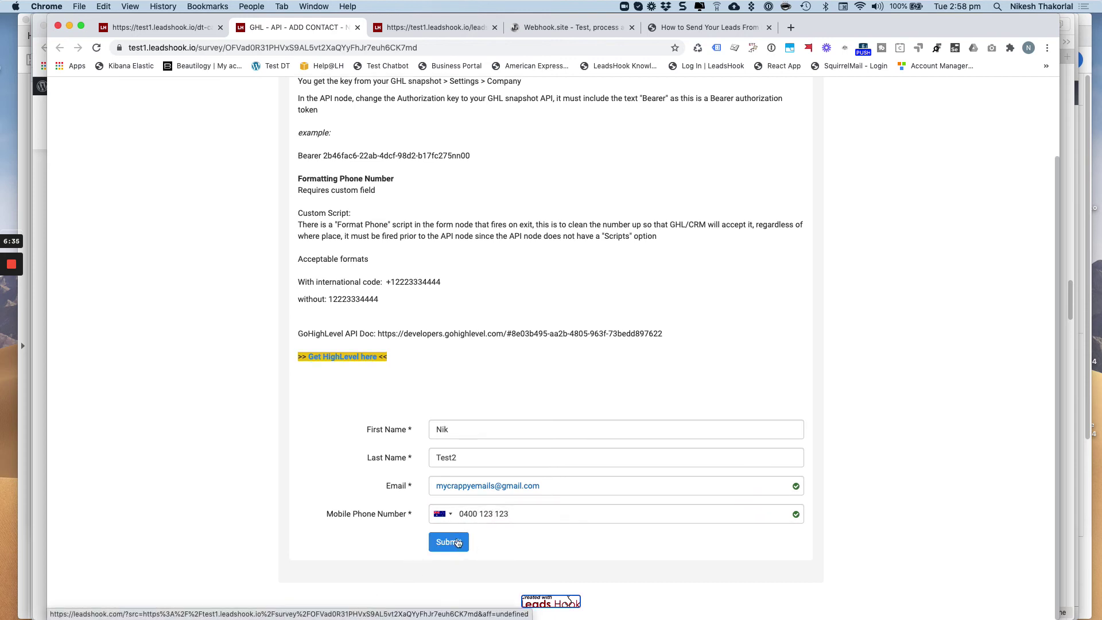
click(459, 543)
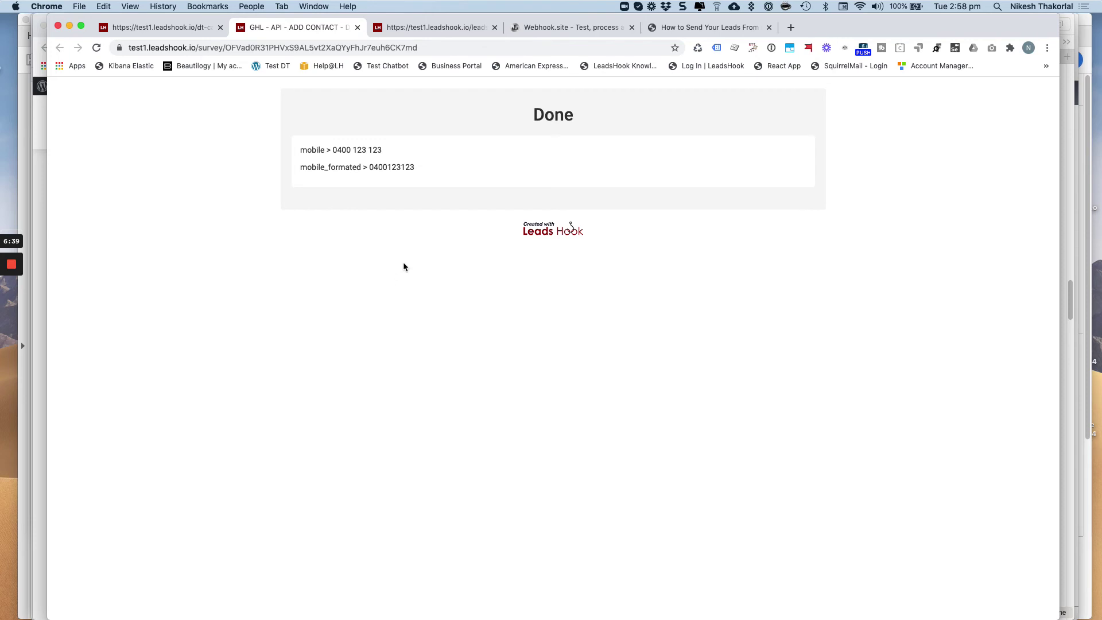
drag(414, 167, 284, 149)
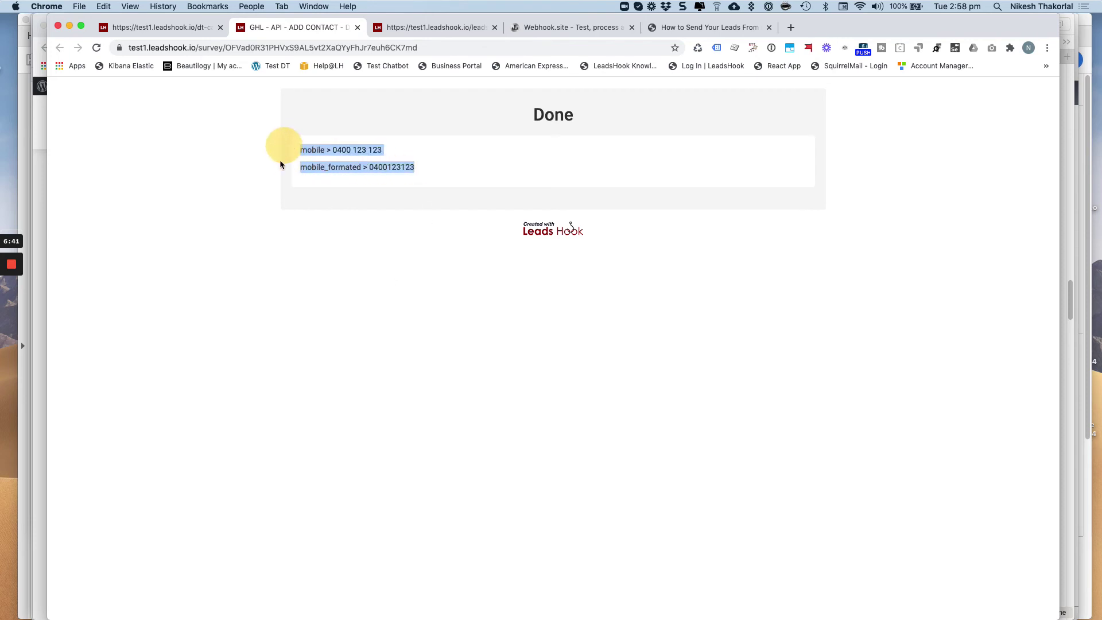
Close the Direct Link dialog and inspect the received JSON's last name, phone and custom field
click(167, 31)
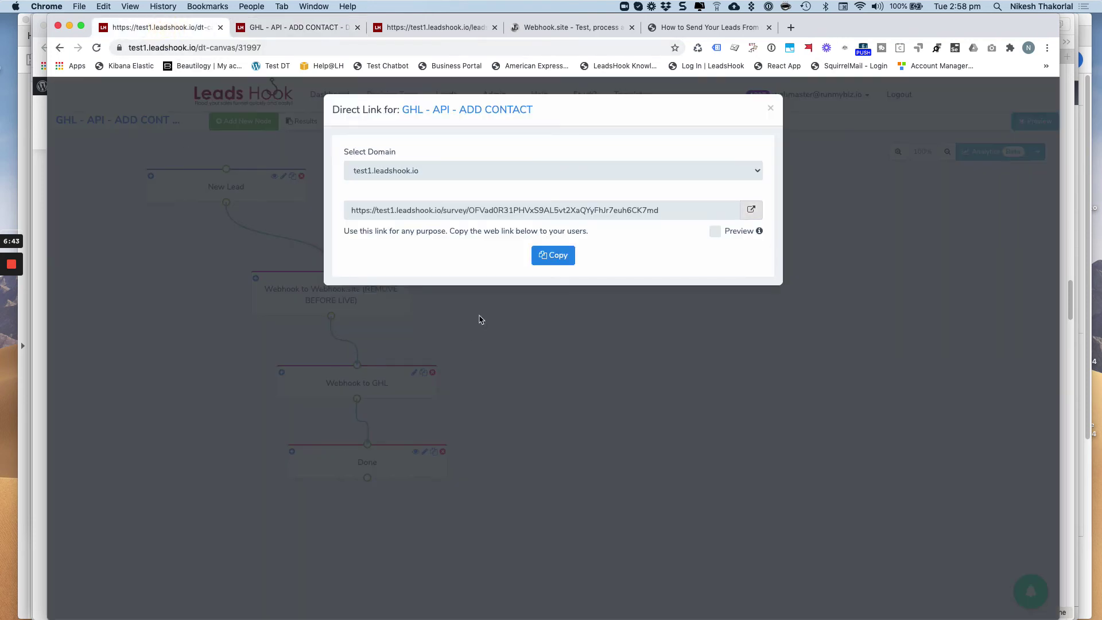
click(773, 107)
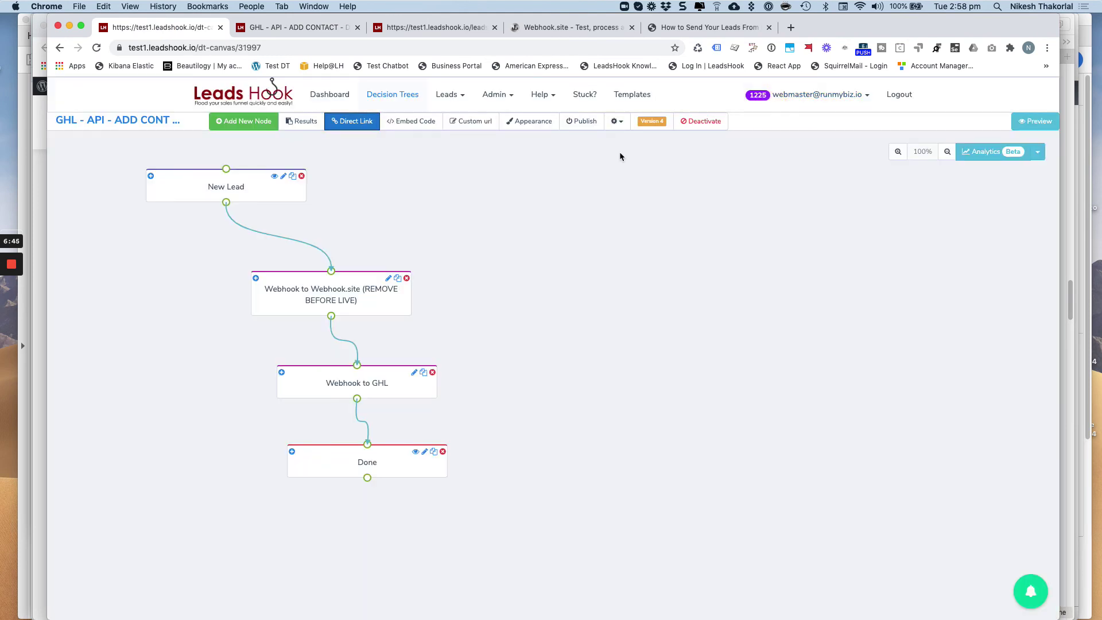
click(566, 29)
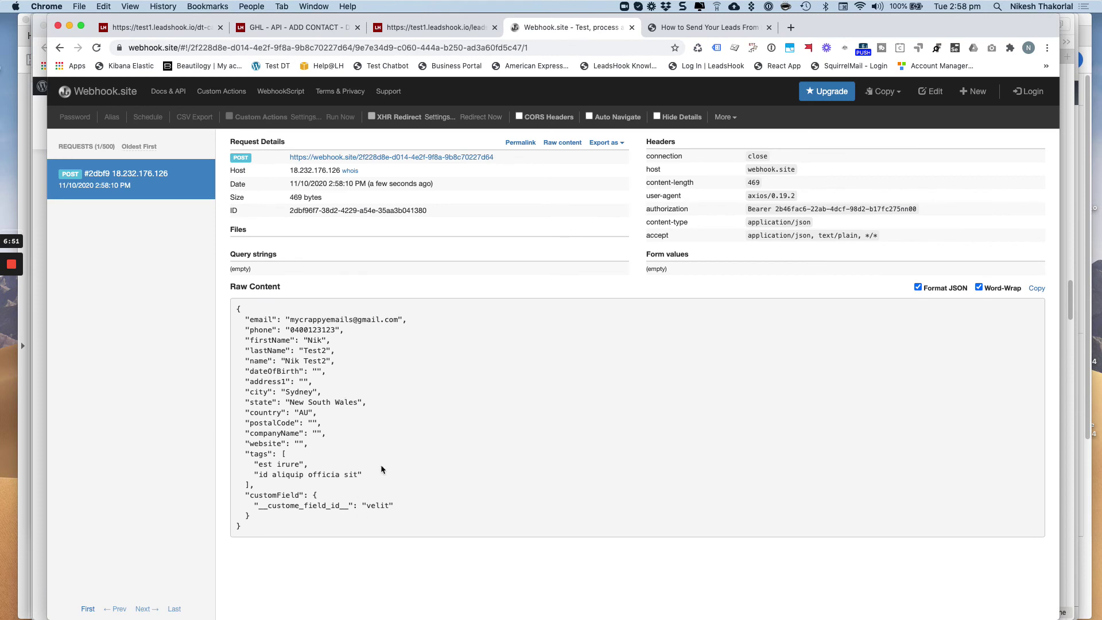
double_click(306, 360)
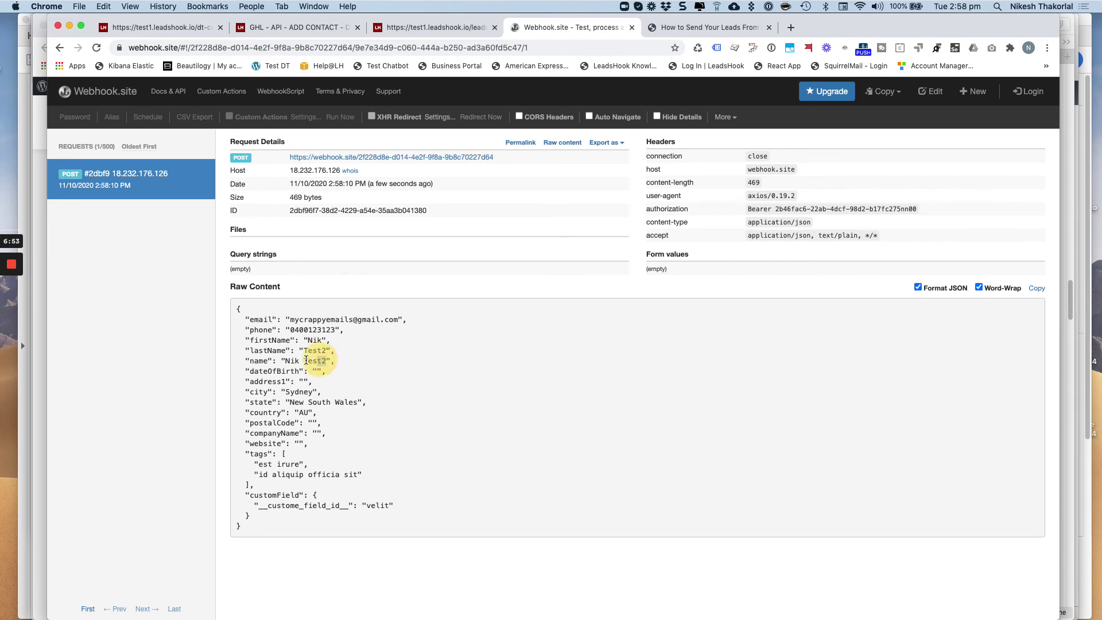
double_click(331, 330)
click(301, 308)
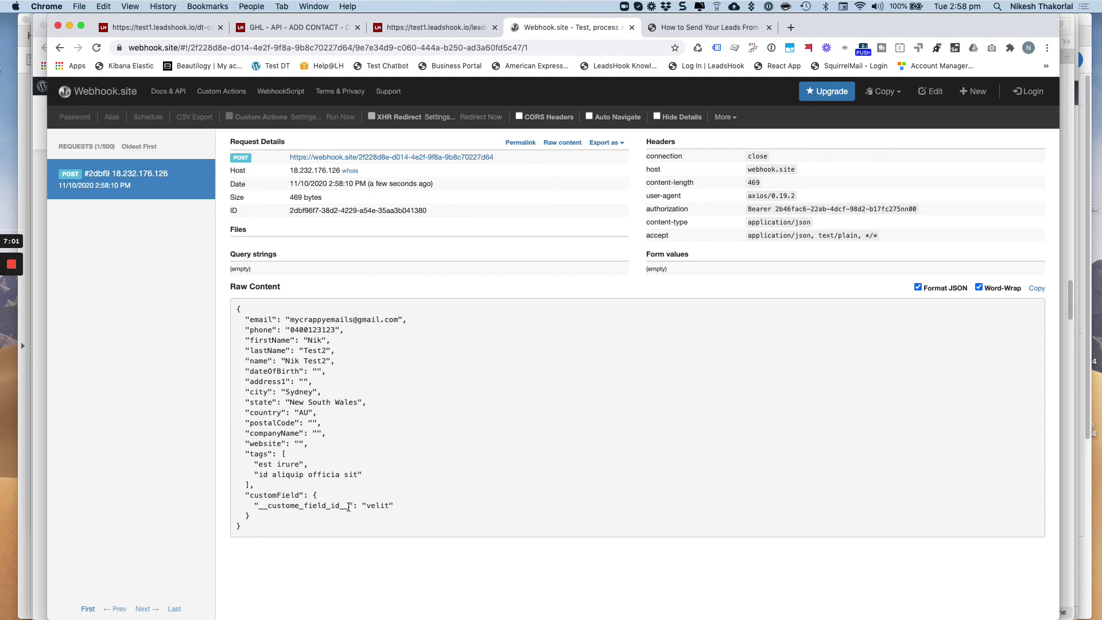
drag(254, 505, 400, 513)
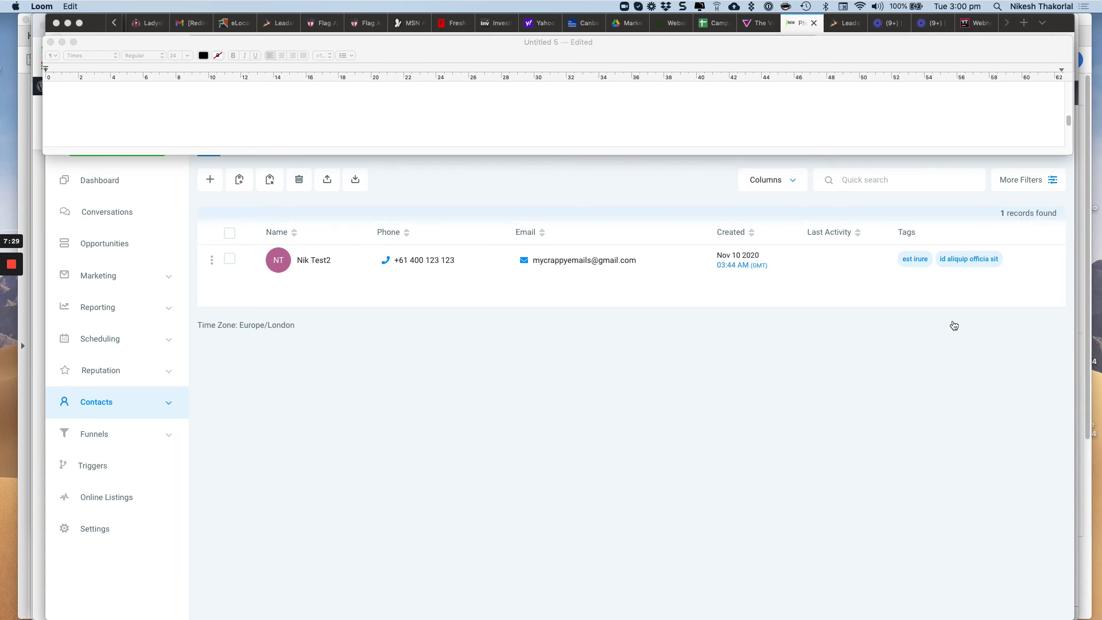
Switch from Go High Level back to the Webhook.site request details
key(super+Tab)
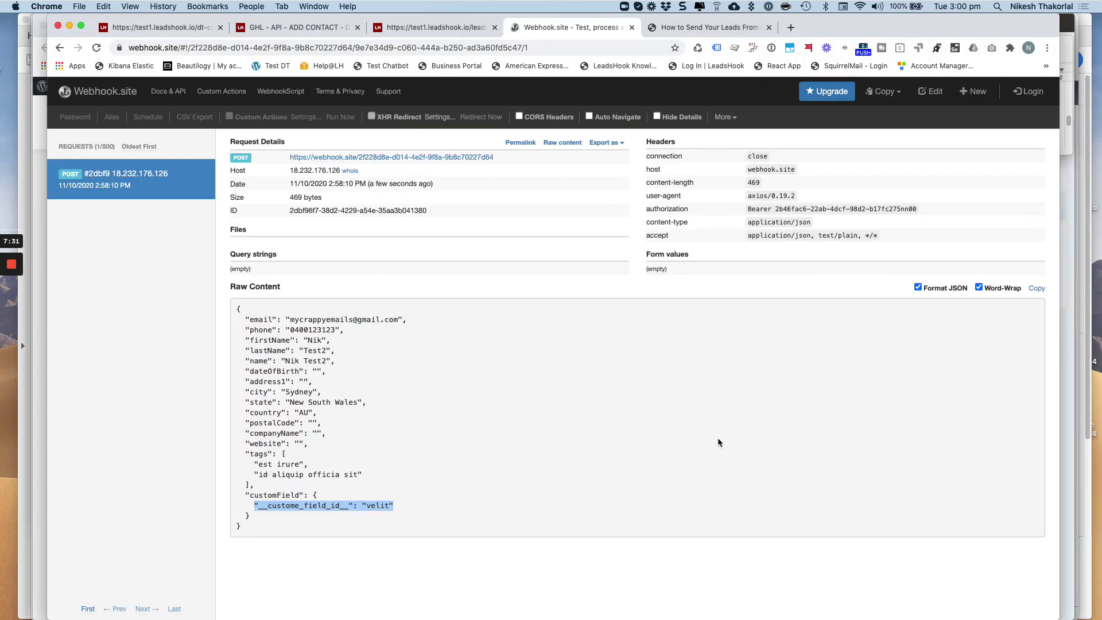
Return to the LeadsHook tab showing the four-node decision-tree canvas
click(161, 27)
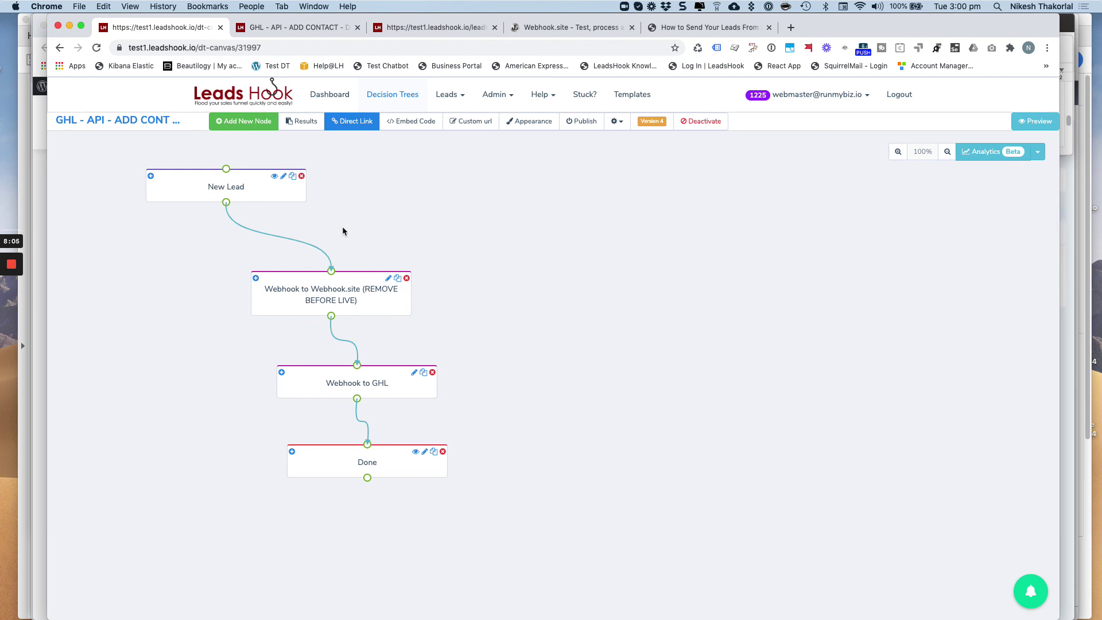
click(225, 188)
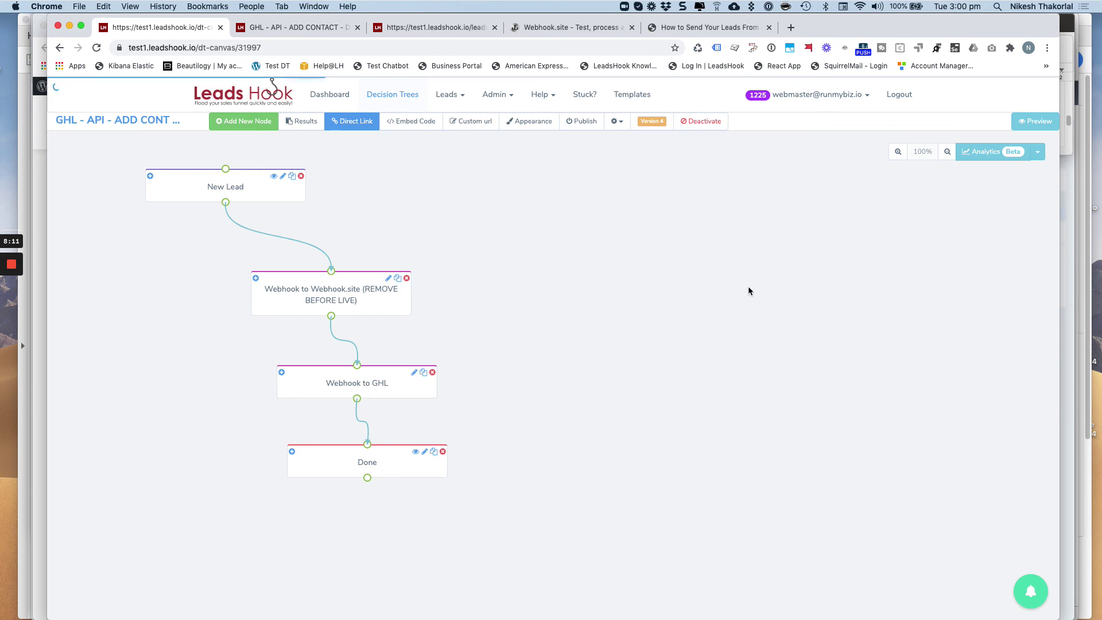
scroll(937, 420, down, 2)
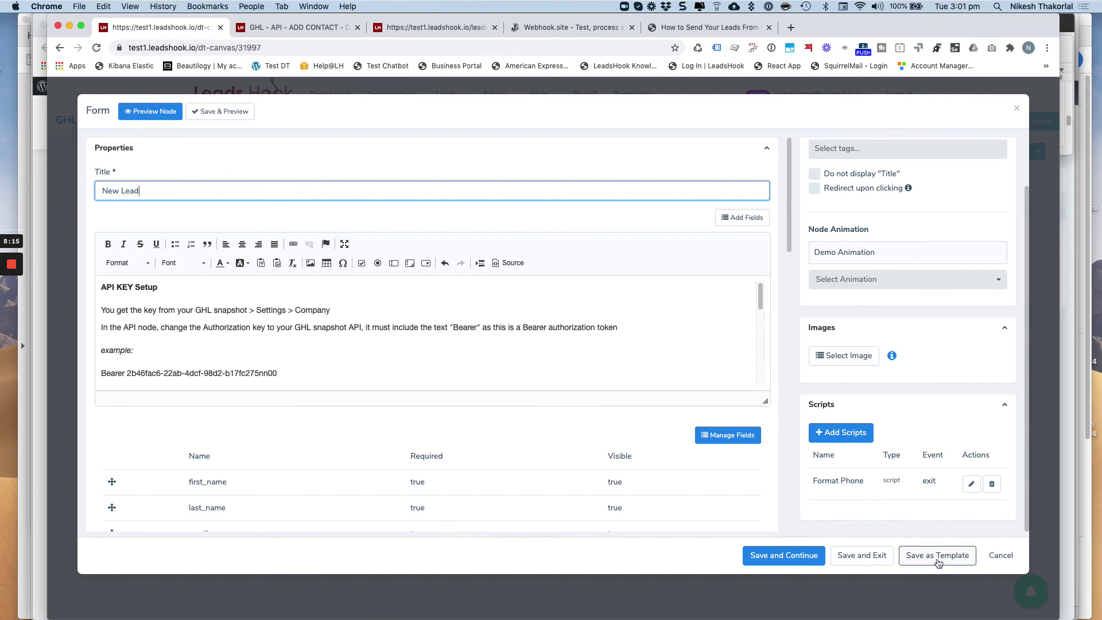
click(1000, 559)
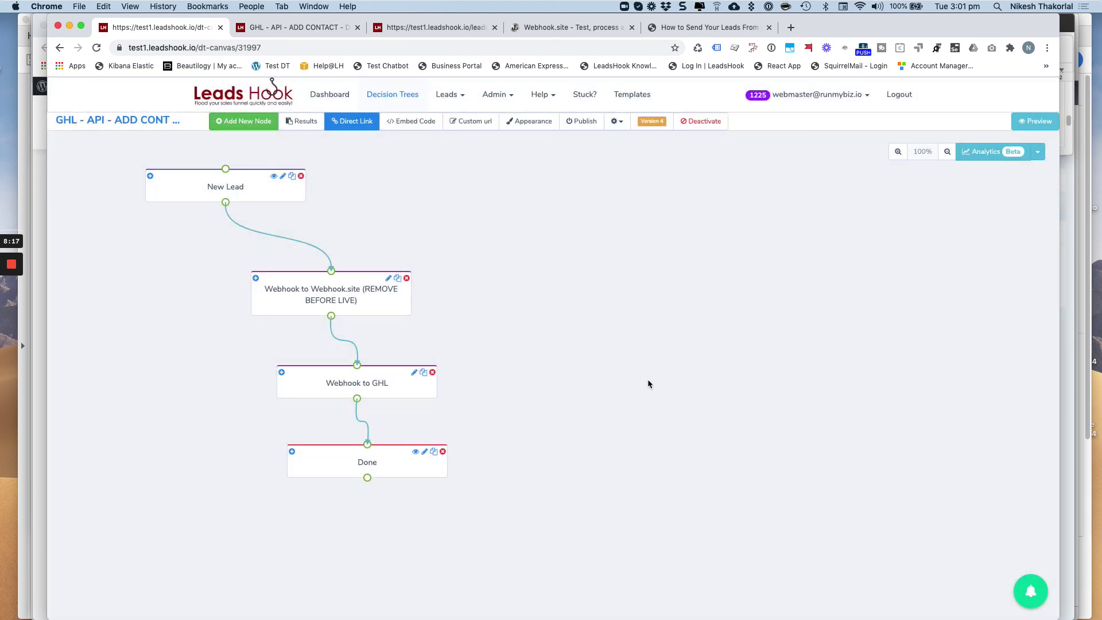